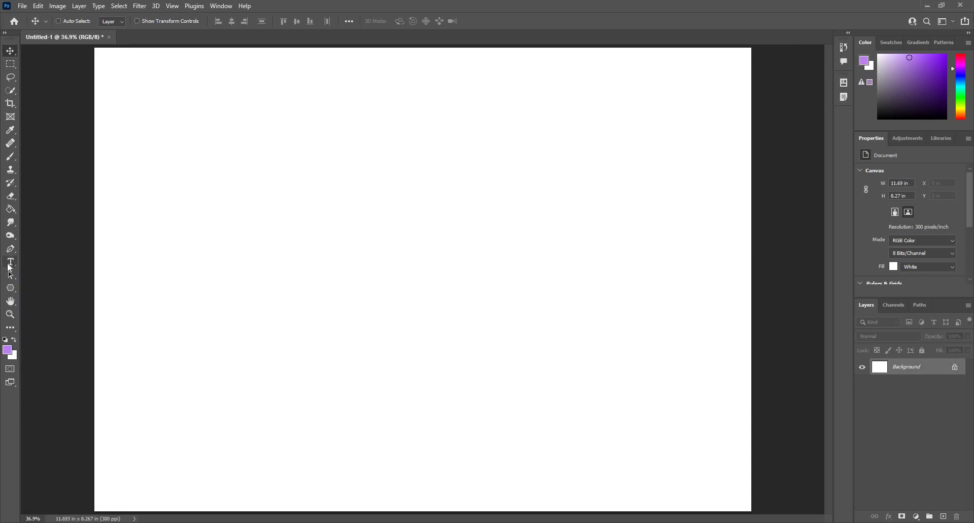
Step: Add a purple 261 pt 'Lorem Ipsum' text layer and drag it across the canvas
{"action": "key", "text": "t"}
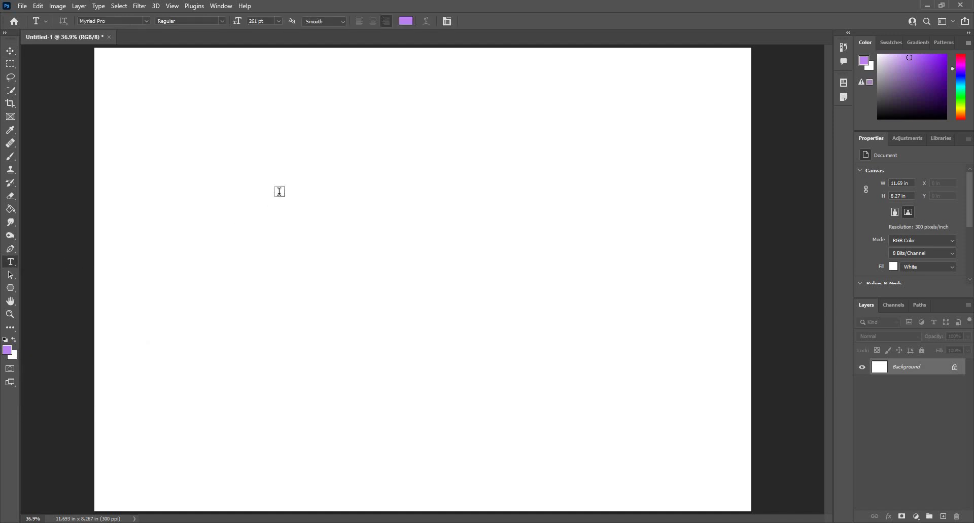
{"action": "left_click", "coordinate": [279, 191]}
{"action": "type", "text": "m"}
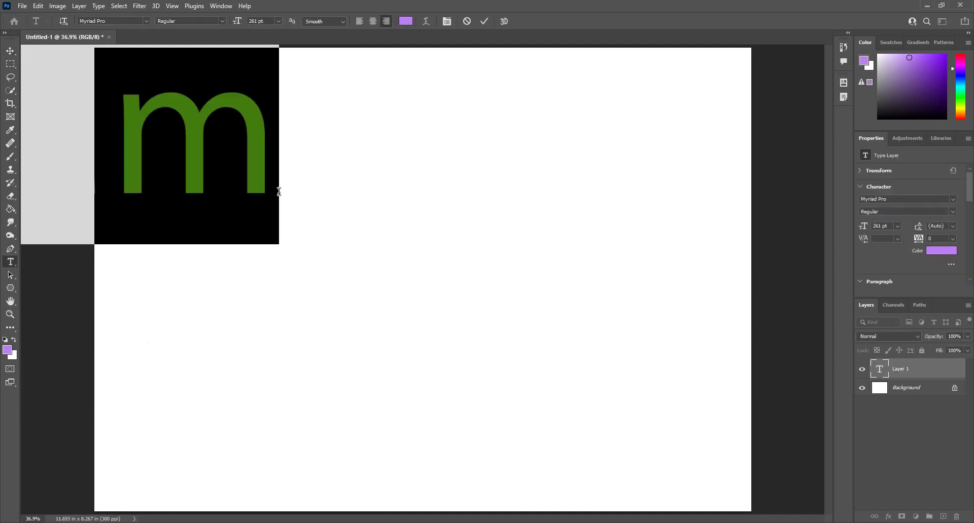
{"action": "left_click", "coordinate": [484, 21]}
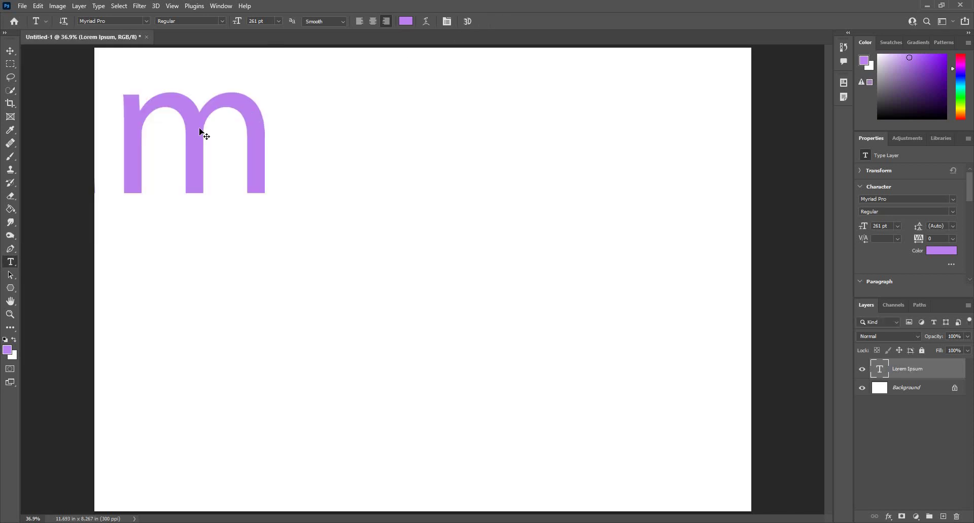
{"action": "key", "text": "v"}
{"action": "left_click_drag", "start_coordinate": [686, 230], "coordinate": [302, 263]}
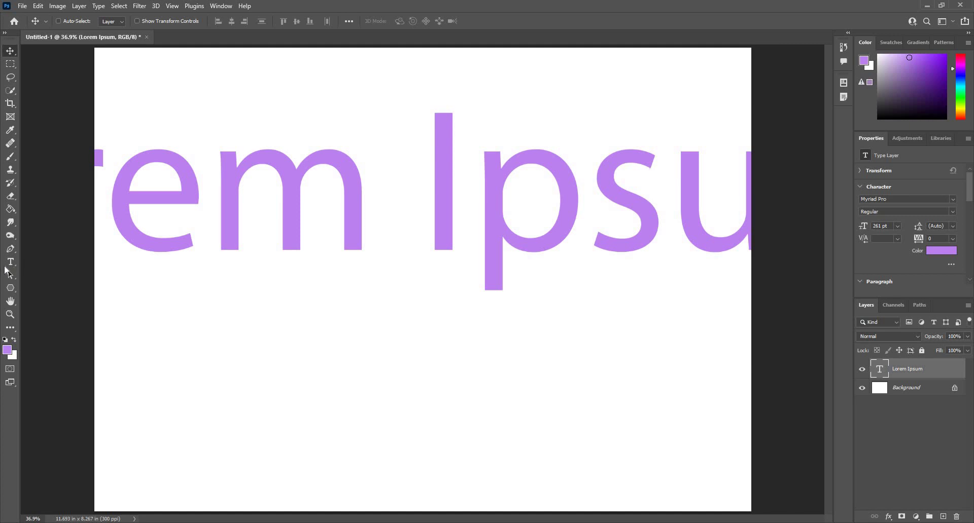
Step: Reduce the Lorem Ipsum font size to 121 pt and drag it left into the upper canvas
{"action": "left_click", "coordinate": [7, 268]}
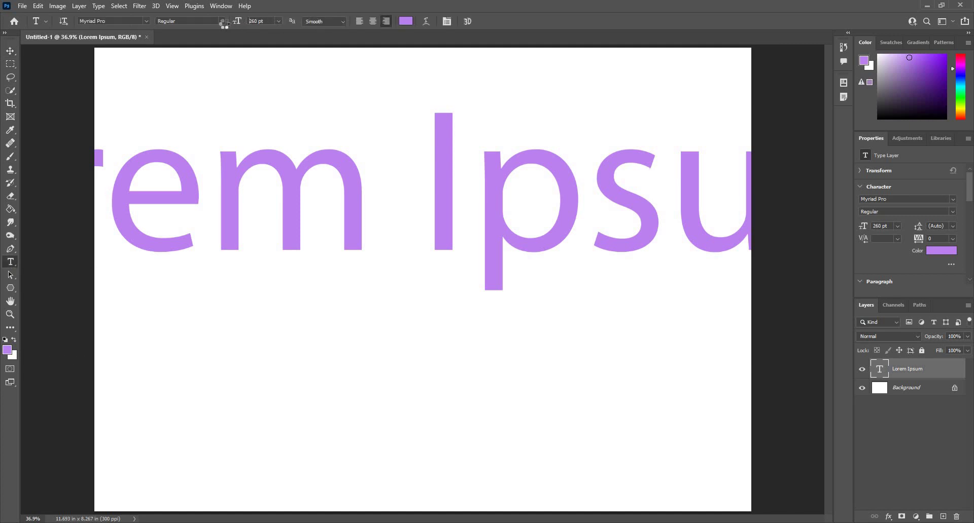
{"action": "left_click_drag", "start_coordinate": [224, 24], "coordinate": [208, 24]}
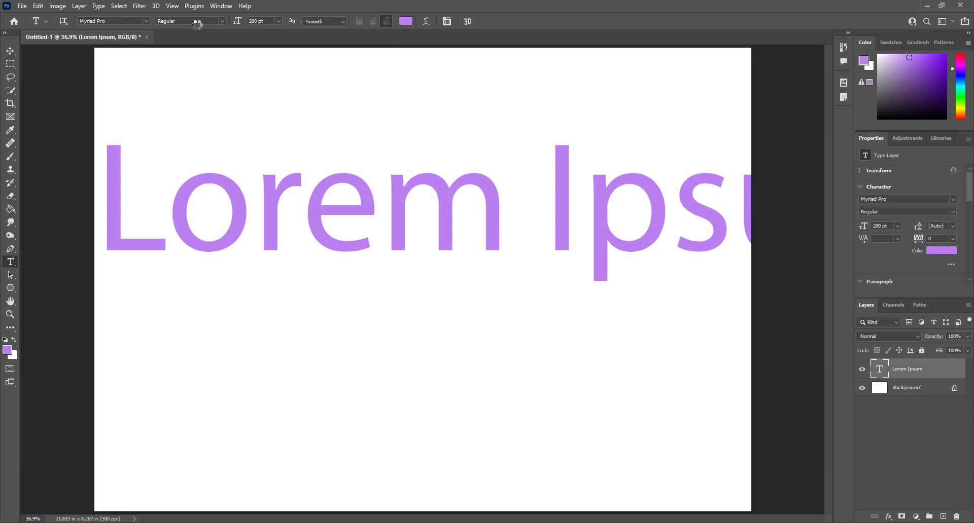
{"action": "left_click_drag", "start_coordinate": [196, 25], "coordinate": [196, 25]}
{"action": "key", "text": "v"}
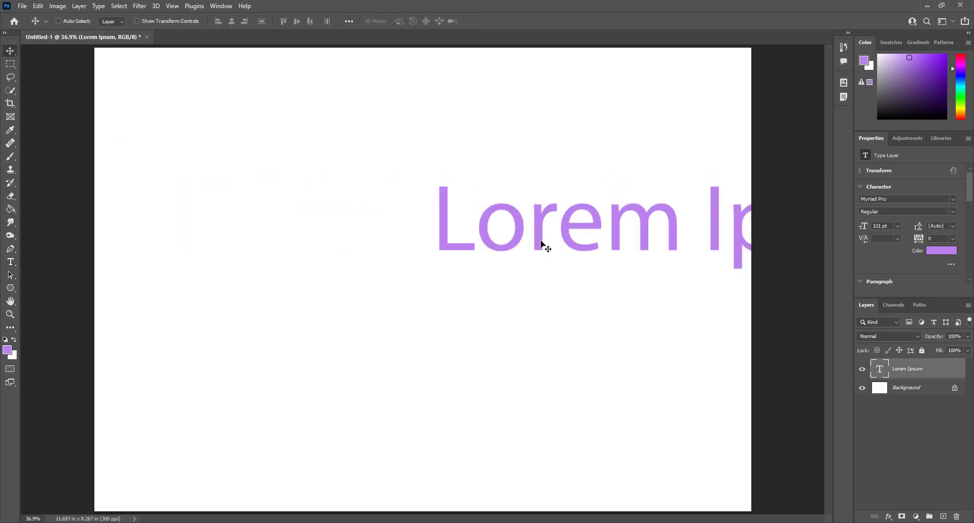
{"action": "left_click_drag", "start_coordinate": [542, 245], "coordinate": [298, 213]}
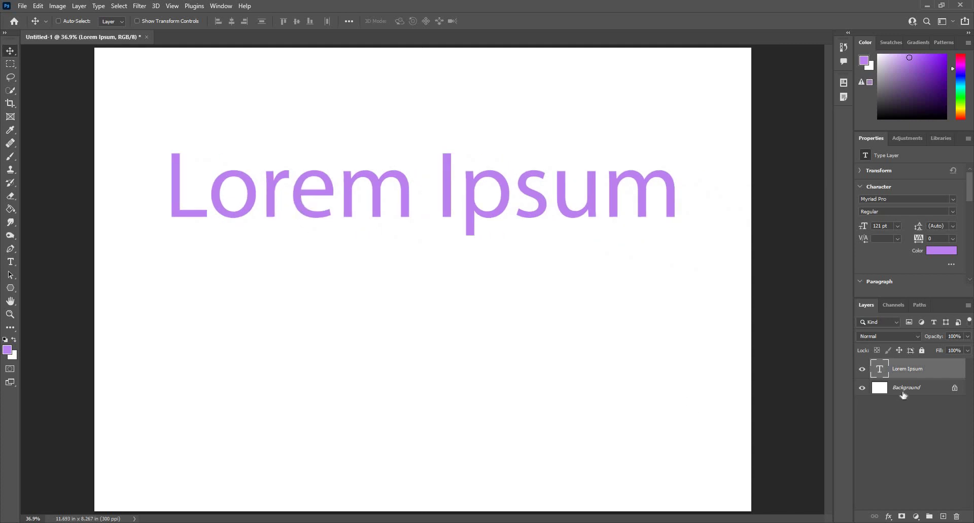
Step: Duplicate the Lorem Ipsum layer, undo moving the copy, and delete the copy layer
{"action": "left_click_drag", "start_coordinate": [921, 372], "coordinate": [943, 516]}
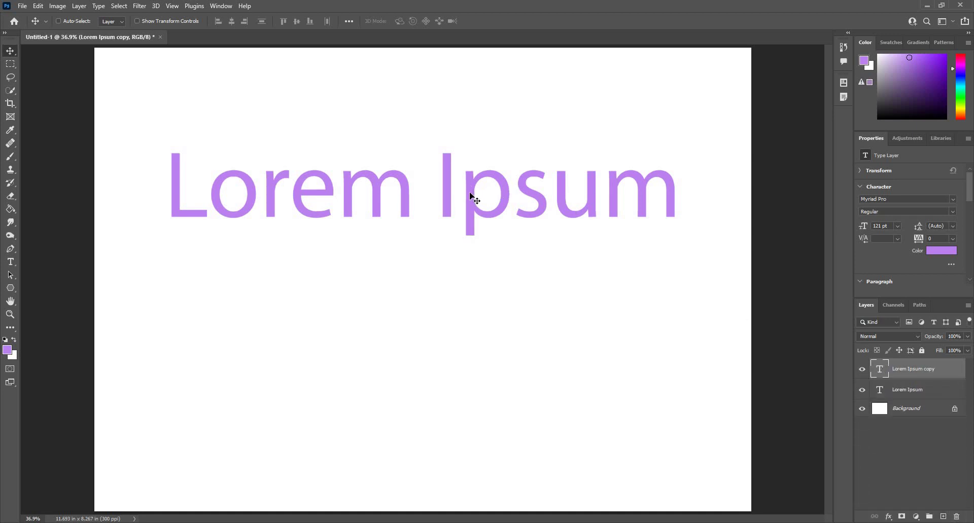
{"action": "left_click_drag", "start_coordinate": [470, 208], "coordinate": [471, 94]}
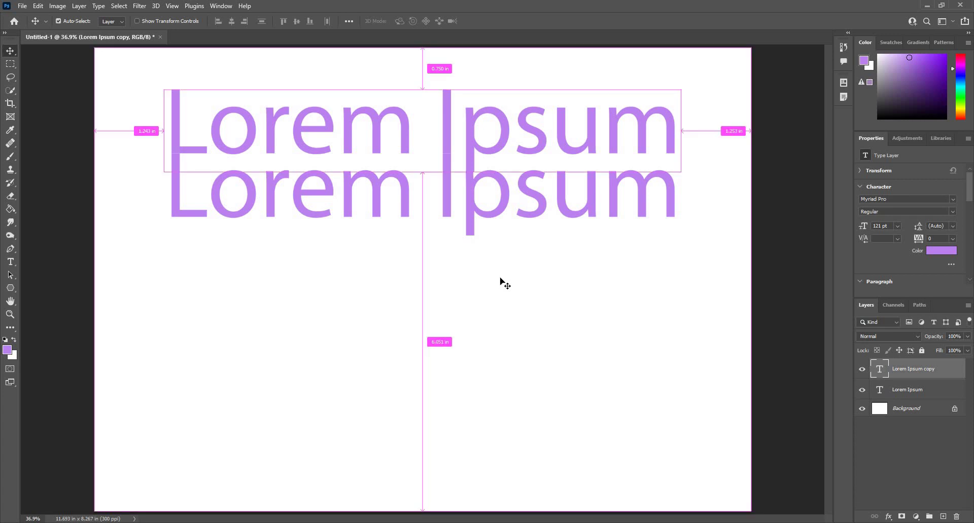
{"action": "key", "text": "ctrl+z"}
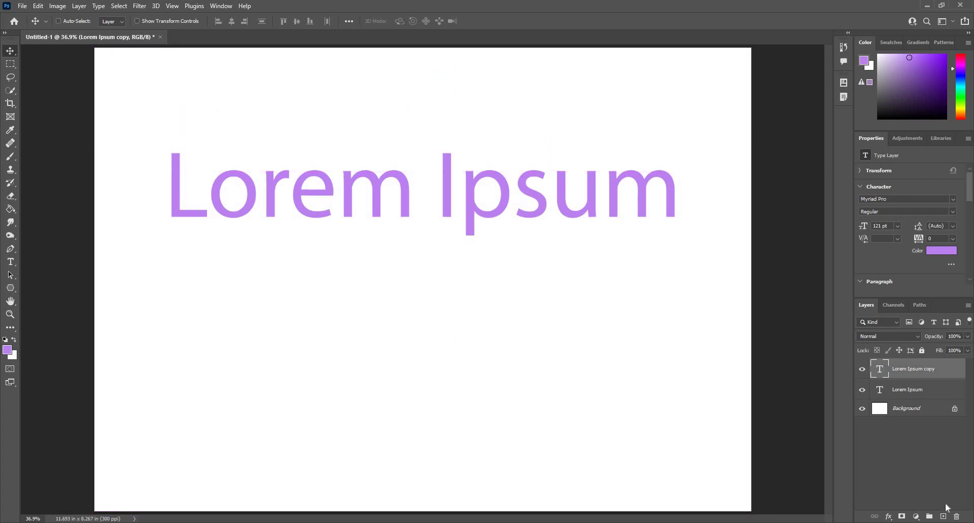
{"action": "left_click", "coordinate": [957, 517]}
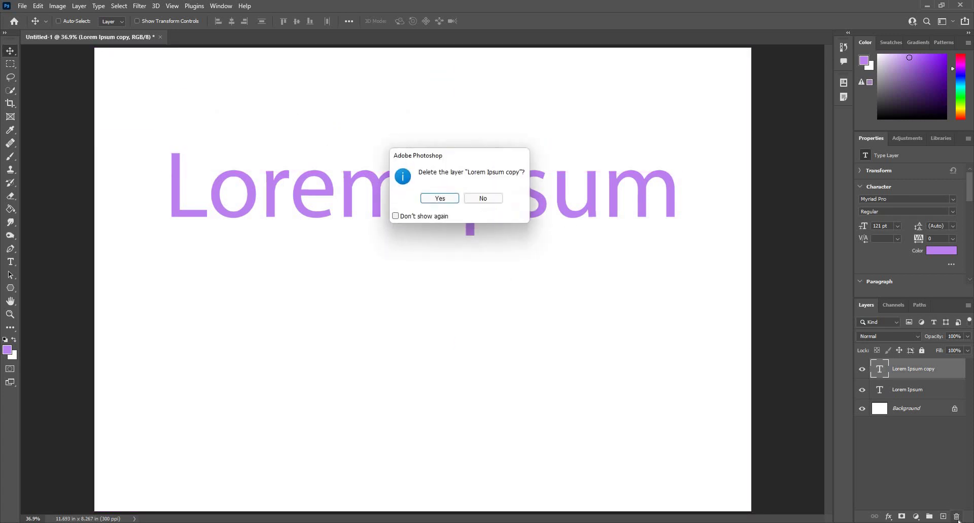
Step: Confirm deleting the copy, undo a second duplicate, and move Lorem Ipsum lower toward the middle
{"action": "key", "text": "Return"}
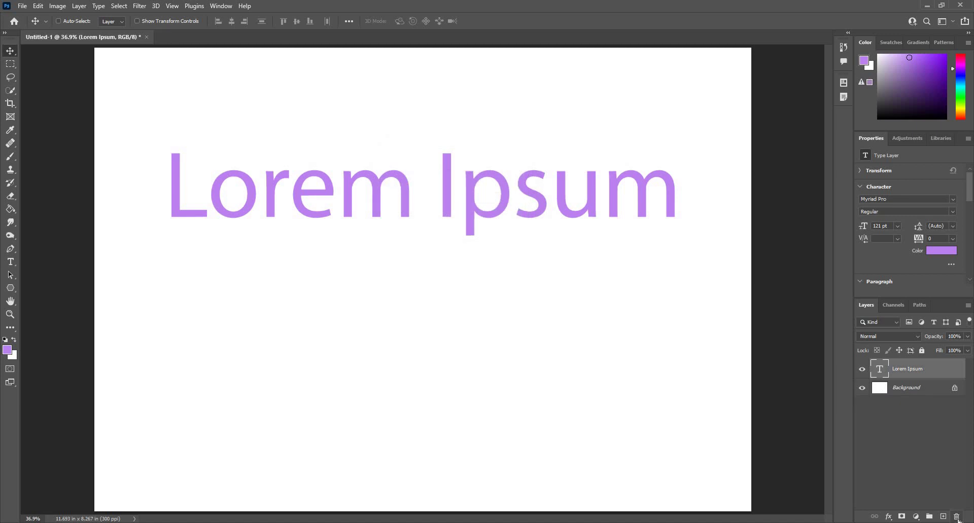
{"action": "key", "text": "ctrl+j"}
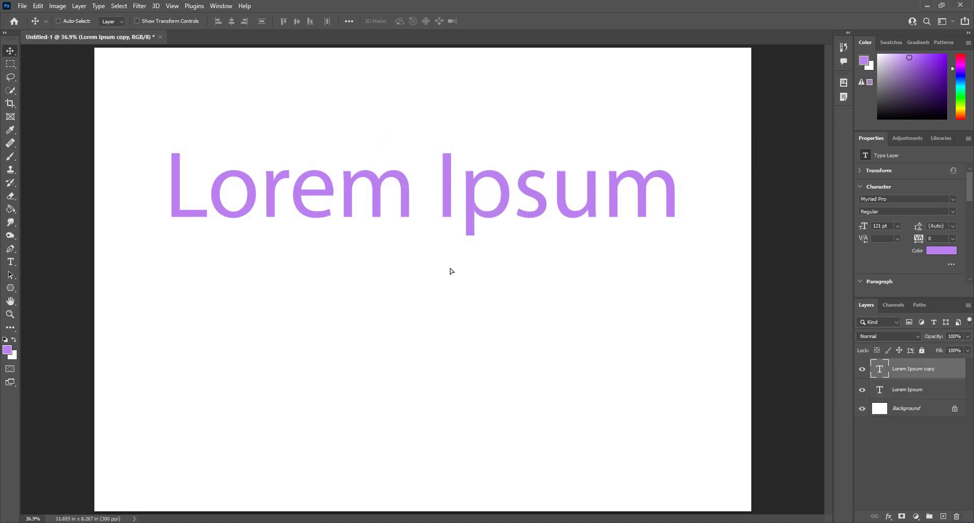
{"action": "left_click_drag", "start_coordinate": [449, 332], "coordinate": [452, 389]}
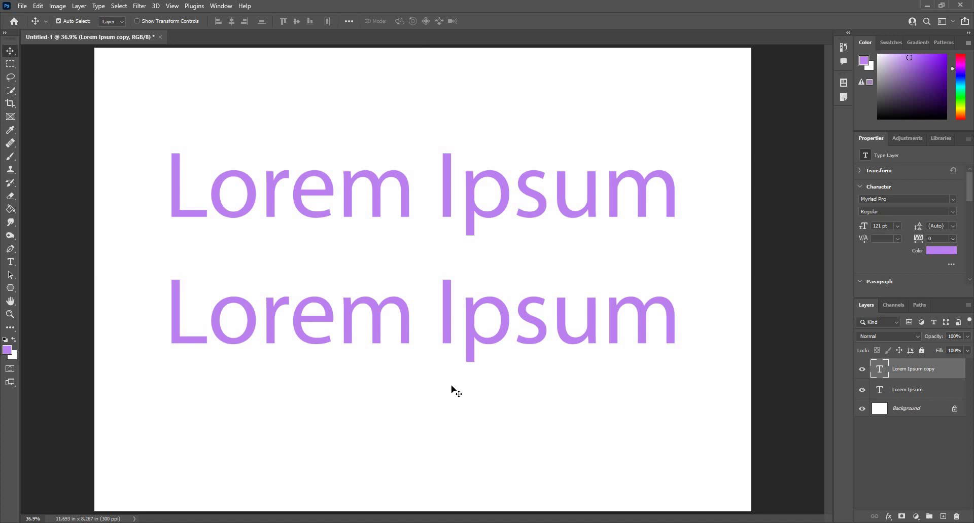
{"action": "key", "text": "ctrl+z"}
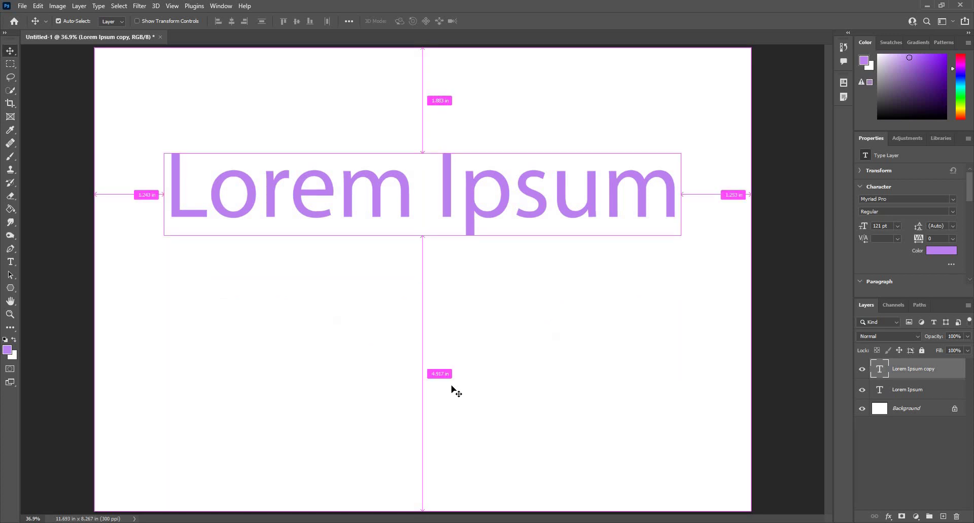
{"action": "key", "text": "ctrl+z"}
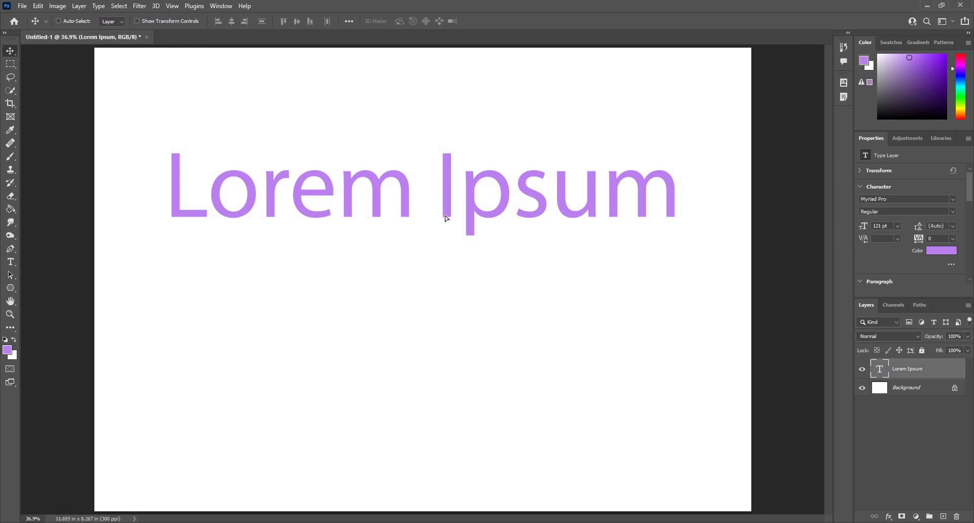
{"action": "left_click_drag", "start_coordinate": [446, 215], "coordinate": [447, 260]}
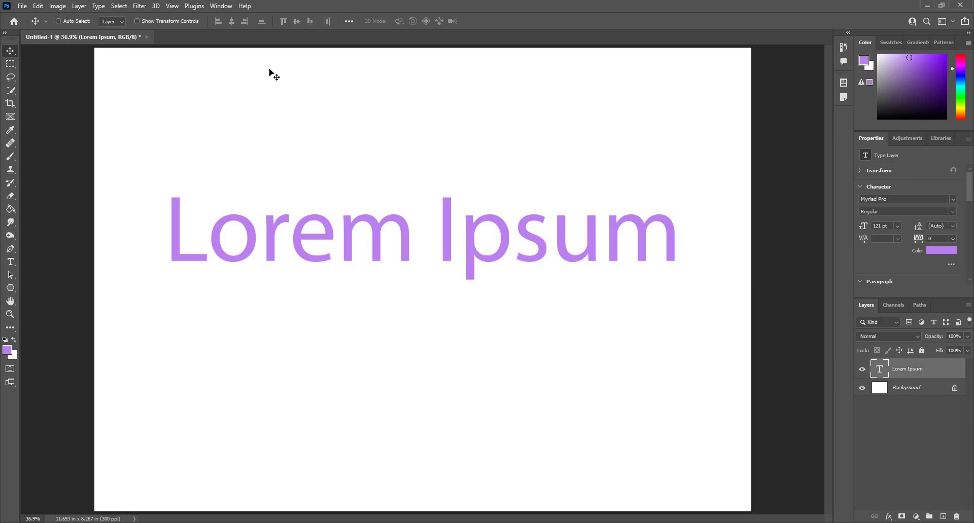
Step: Apply the second Basics preset from the Styles panel, adding a stroke and drop shadows
{"action": "left_click", "coordinate": [226, 8]}
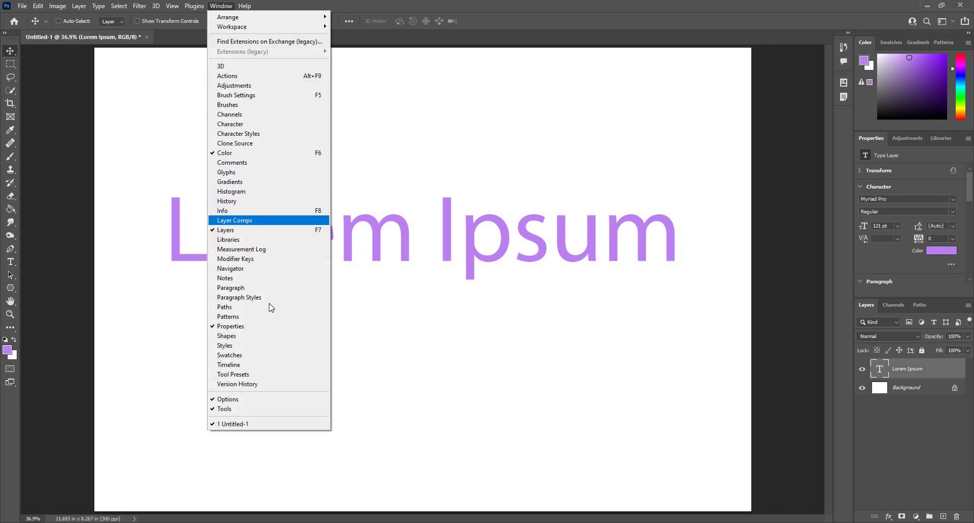
{"action": "left_click", "coordinate": [220, 348]}
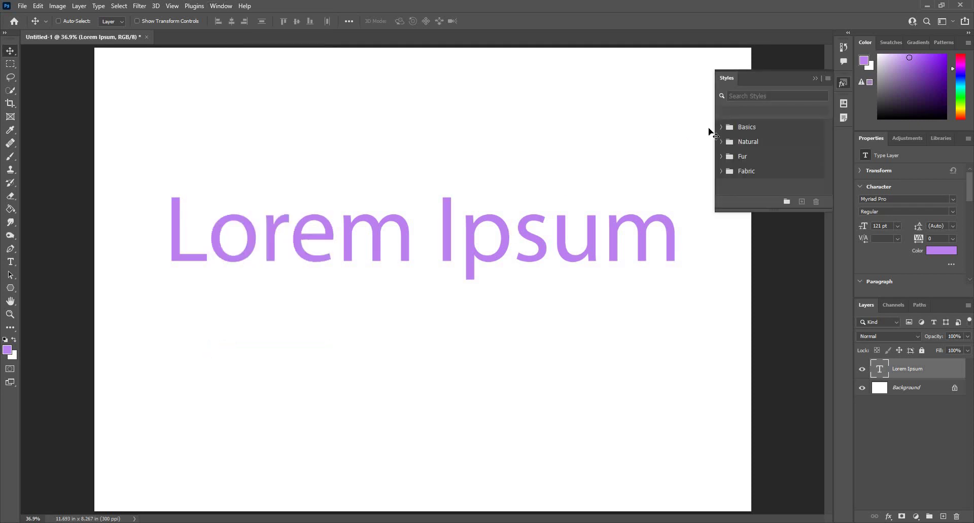
{"action": "left_click", "coordinate": [722, 128]}
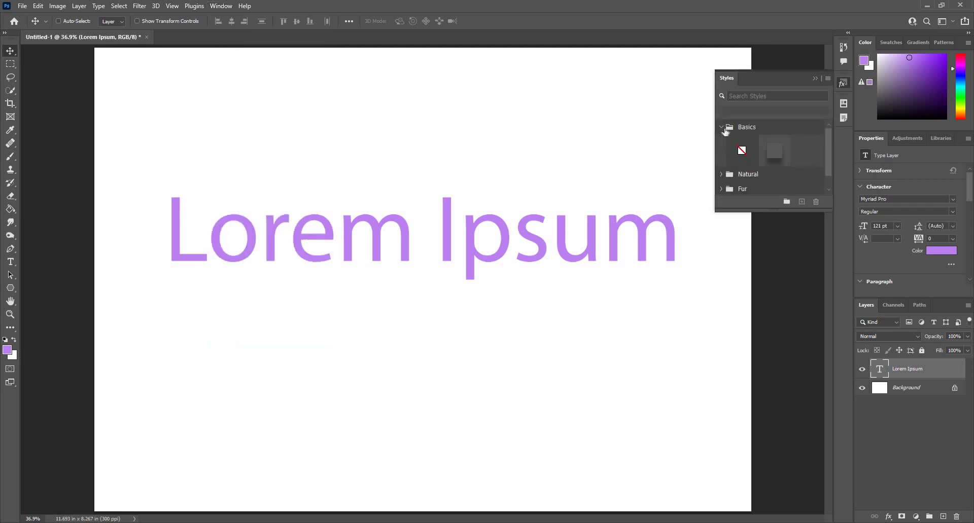
{"action": "left_click", "coordinate": [774, 150]}
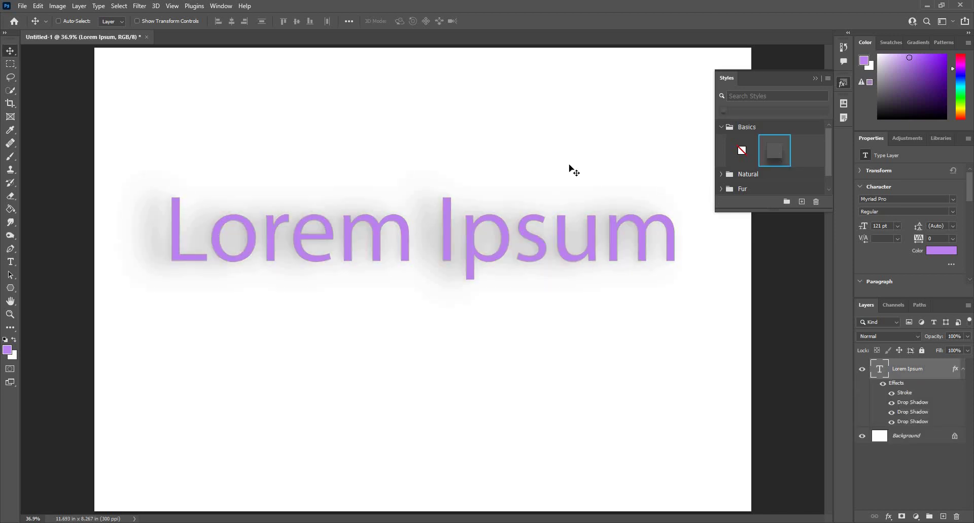
{"action": "scroll", "coordinate": [734, 133], "scroll_direction": "down", "scroll_amount": 2}
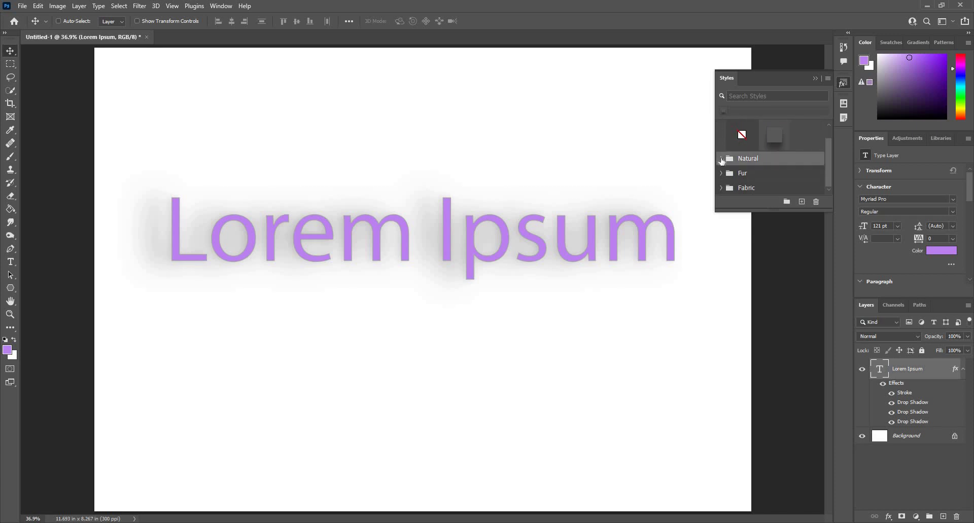
Step: Try the rust, wood, moss and stone Natural styles, finishing on the silver metallic style
{"action": "left_click", "coordinate": [719, 157]}
{"action": "scroll", "coordinate": [756, 154], "scroll_direction": "down", "scroll_amount": 1}
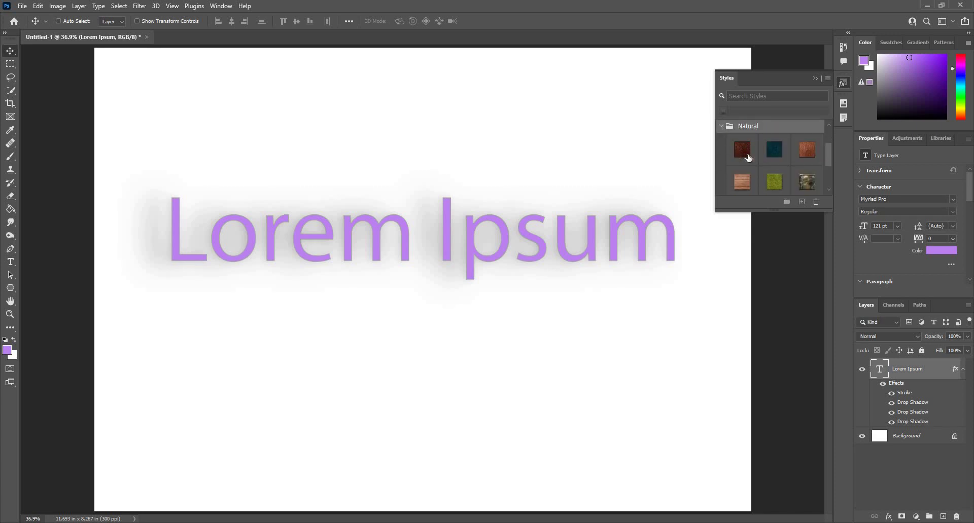
{"action": "left_click", "coordinate": [746, 154]}
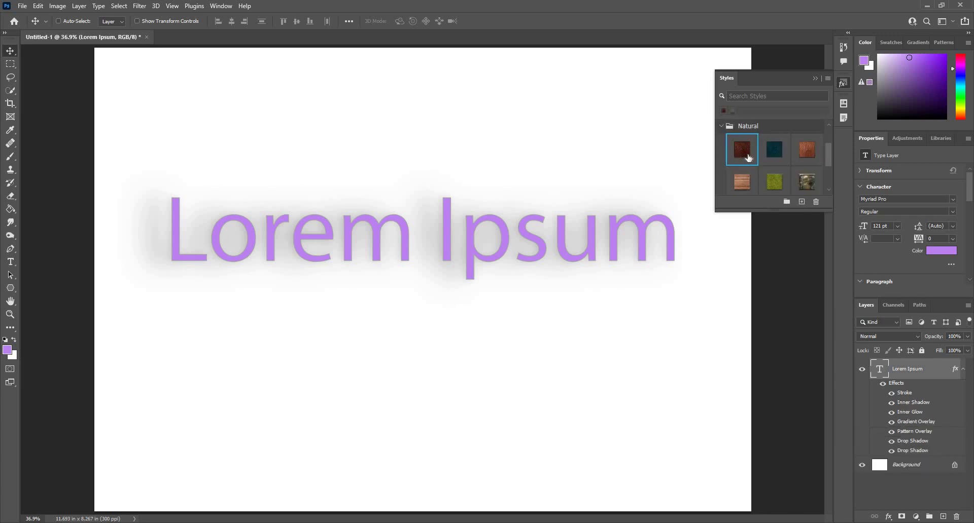
{"action": "left_click", "coordinate": [747, 184]}
{"action": "scroll", "coordinate": [766, 168], "scroll_direction": "down", "scroll_amount": 1}
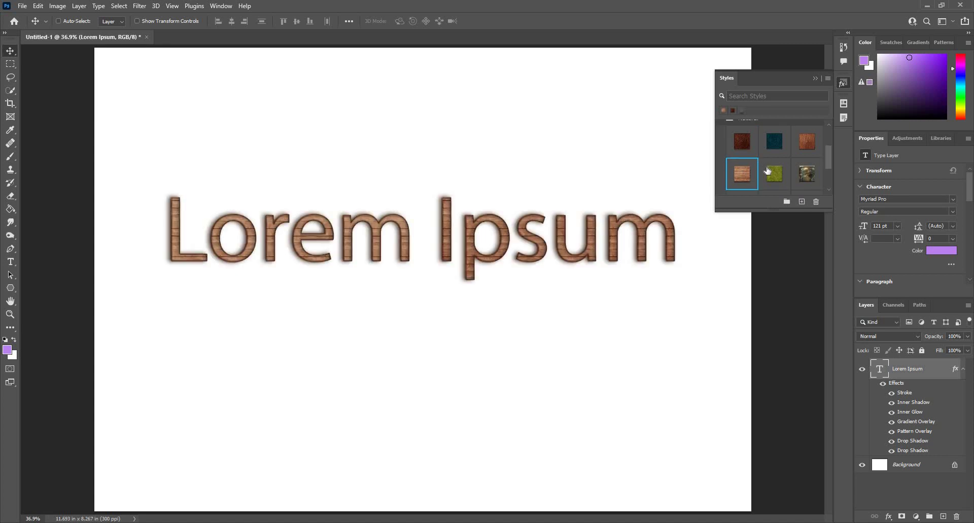
{"action": "left_click", "coordinate": [774, 173]}
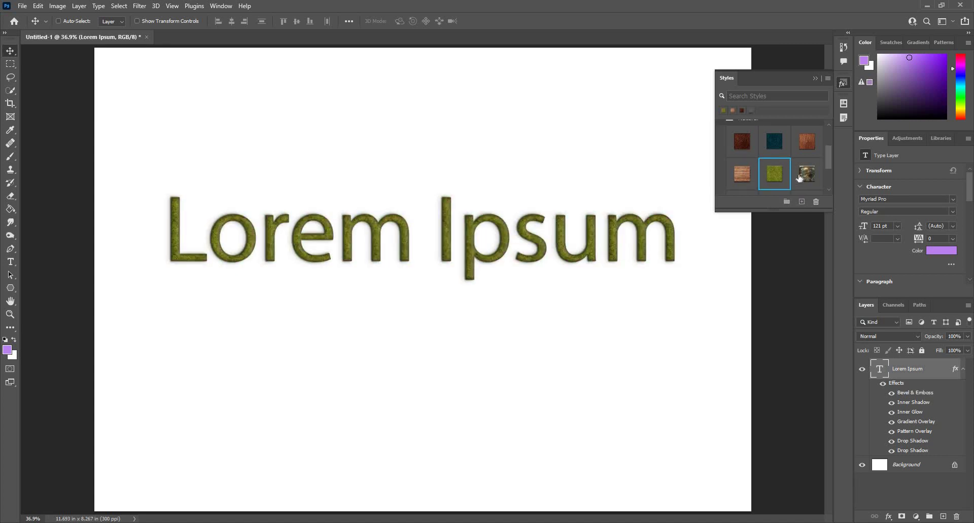
{"action": "left_click", "coordinate": [804, 177]}
{"action": "scroll", "coordinate": [805, 173], "scroll_direction": "down", "scroll_amount": 2}
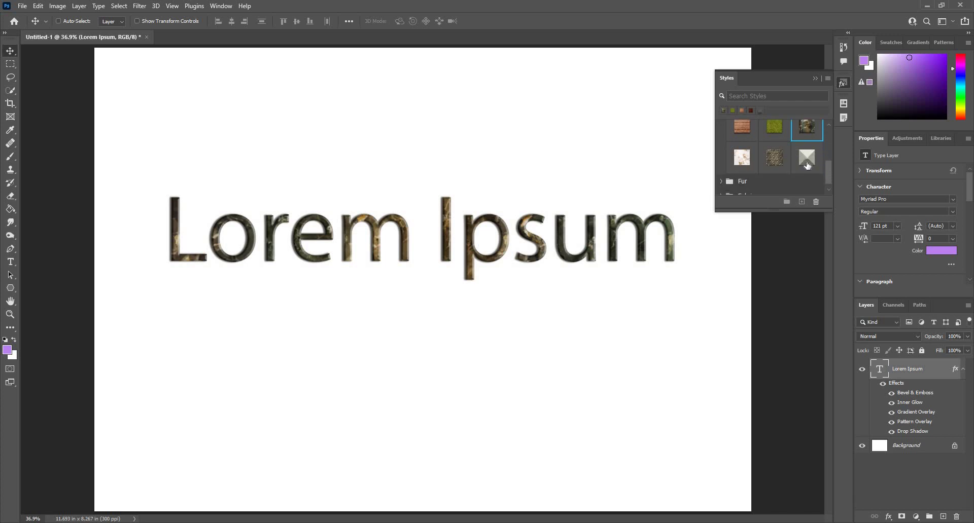
{"action": "left_click", "coordinate": [807, 159]}
{"action": "scroll", "coordinate": [726, 175], "scroll_direction": "down", "scroll_amount": 1}
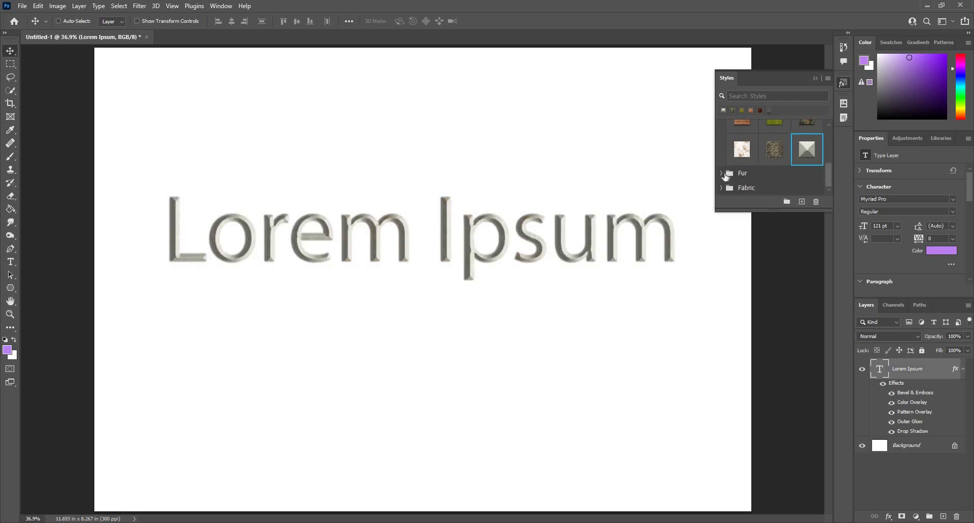
Step: Try the brown fur, leopard and zebra Fur styles, settle on tiger stripes, then expand Fabric
{"action": "left_click", "coordinate": [721, 173]}
{"action": "scroll", "coordinate": [741, 155], "scroll_direction": "down", "scroll_amount": 2}
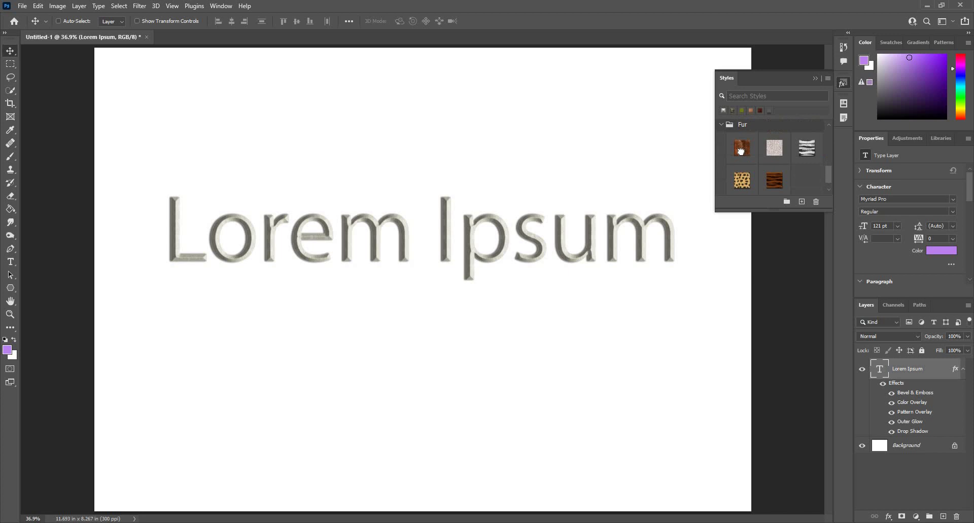
{"action": "left_click", "coordinate": [742, 155]}
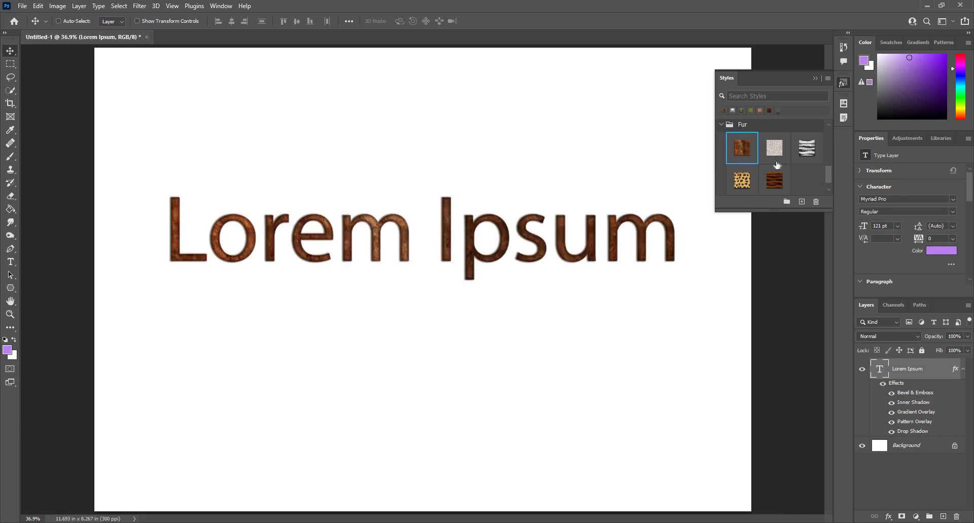
{"action": "left_click", "coordinate": [738, 180]}
{"action": "scroll", "coordinate": [742, 172], "scroll_direction": "down", "scroll_amount": 1}
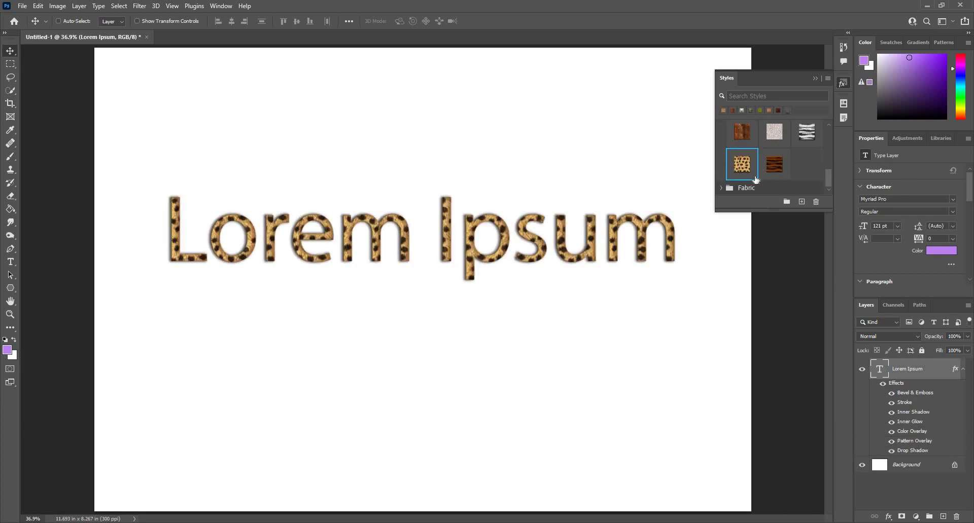
{"action": "left_click", "coordinate": [804, 134]}
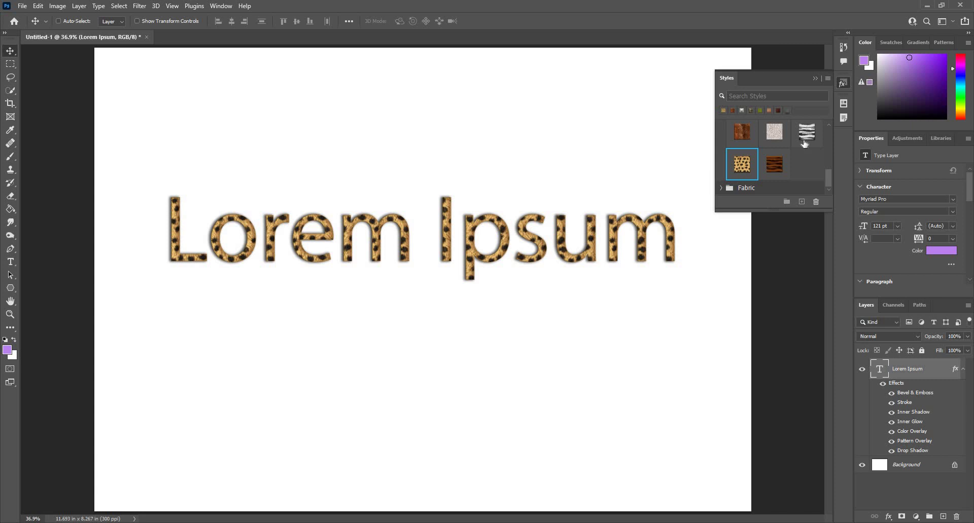
{"action": "left_click", "coordinate": [775, 163]}
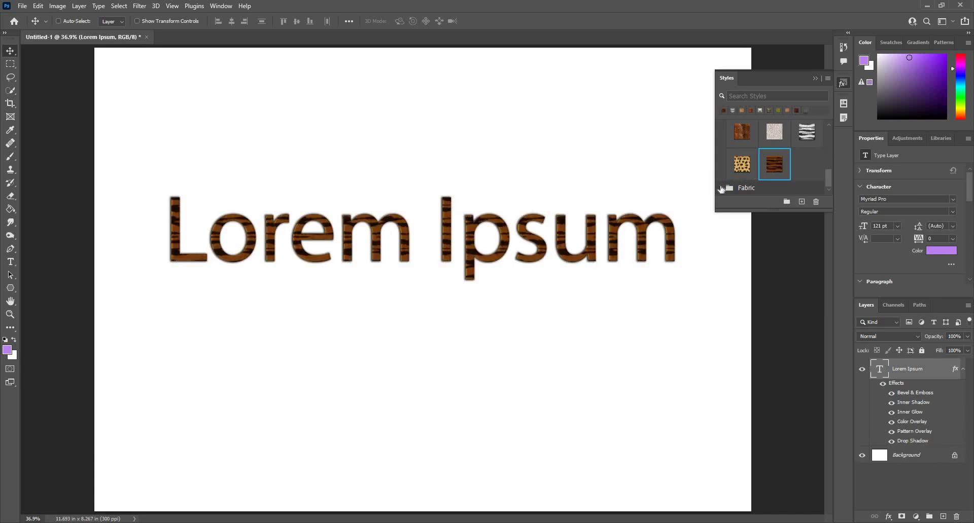
{"action": "left_click", "coordinate": [721, 188]}
Step: Try the denim, white and red Fabric styles, settle on grey fabric, and collapse Styles
{"action": "scroll", "coordinate": [740, 148], "scroll_direction": "down", "scroll_amount": 2}
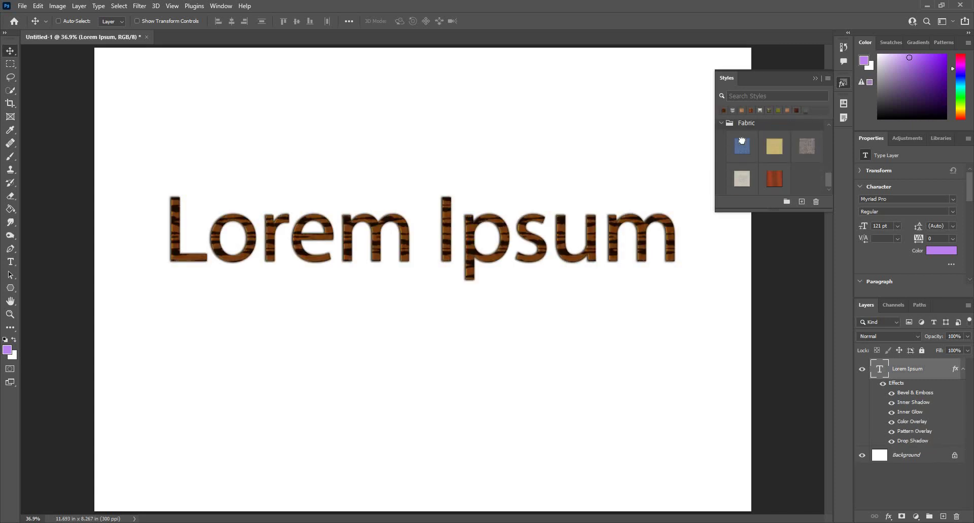
{"action": "left_click", "coordinate": [741, 143]}
{"action": "left_click", "coordinate": [745, 177]}
{"action": "left_click", "coordinate": [774, 178]}
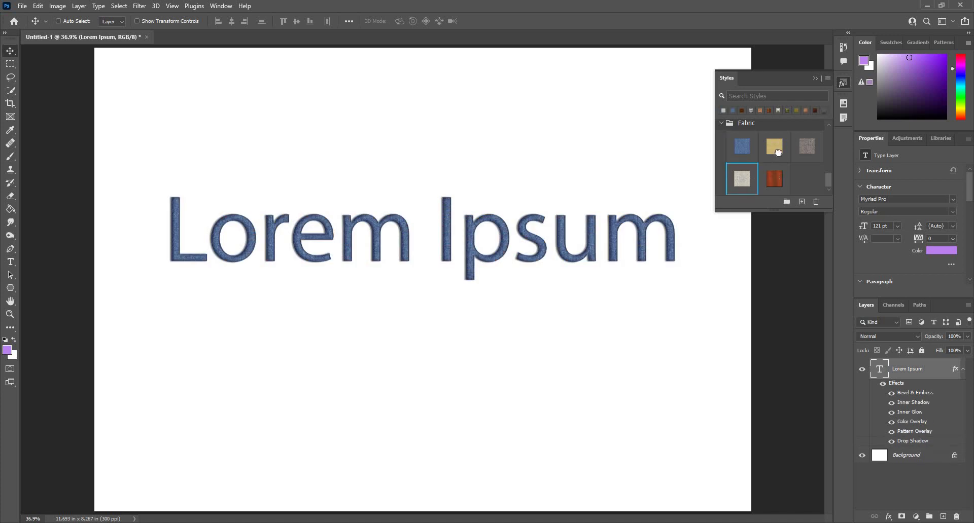
{"action": "left_click", "coordinate": [810, 153]}
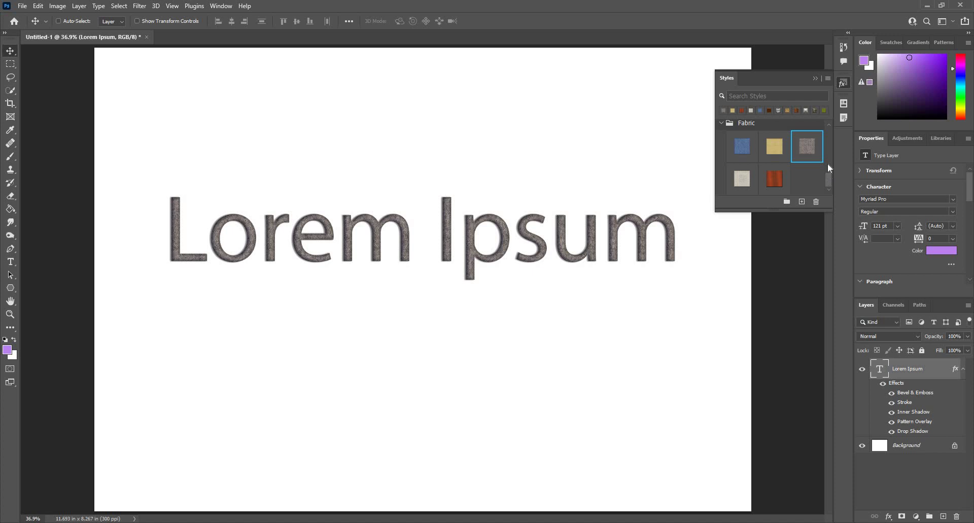
{"action": "scroll", "coordinate": [824, 142], "scroll_direction": "up", "scroll_amount": 3}
{"action": "left_click", "coordinate": [815, 78]}
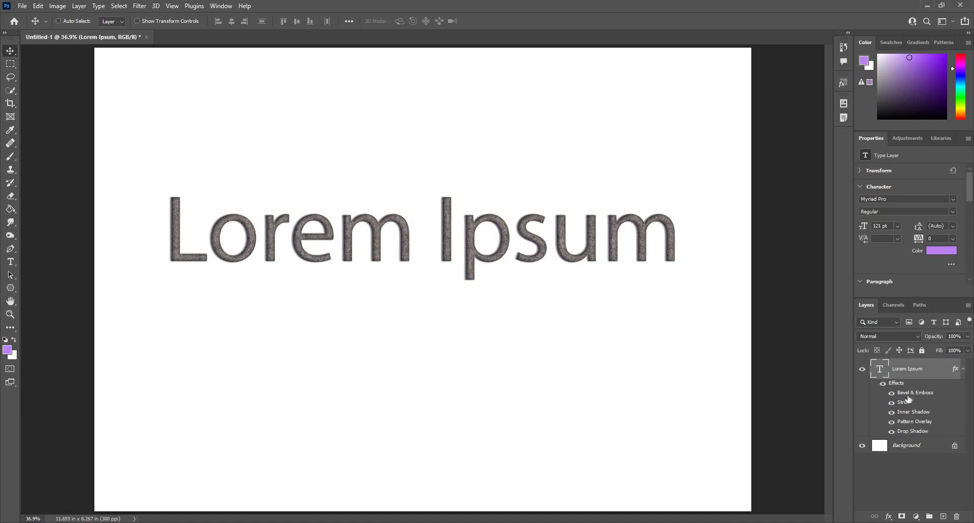
{"action": "left_click", "coordinate": [882, 386]}
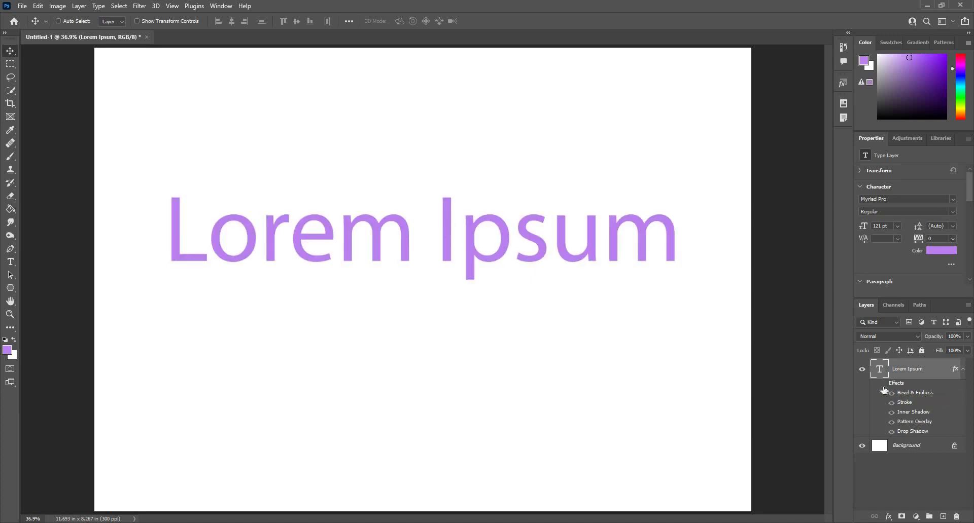
{"action": "left_click", "coordinate": [883, 387]}
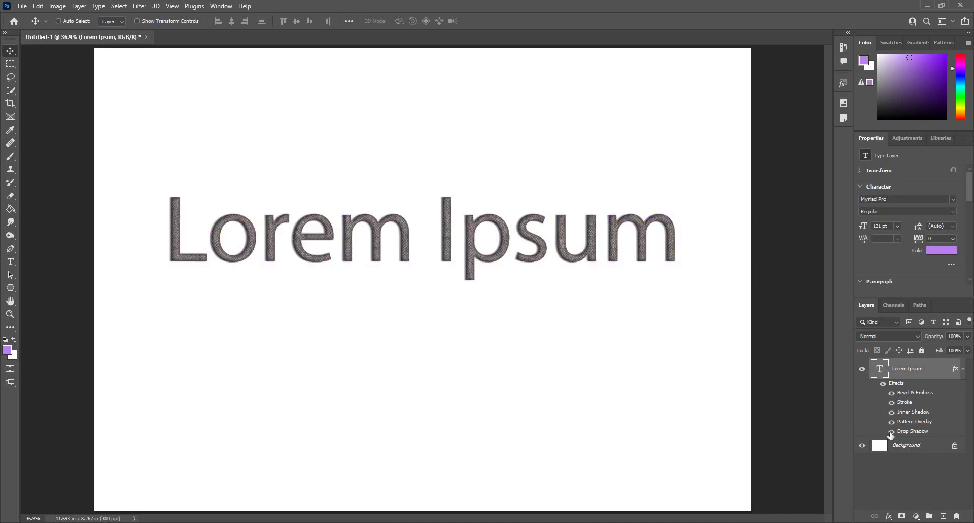
{"action": "left_click", "coordinate": [891, 432]}
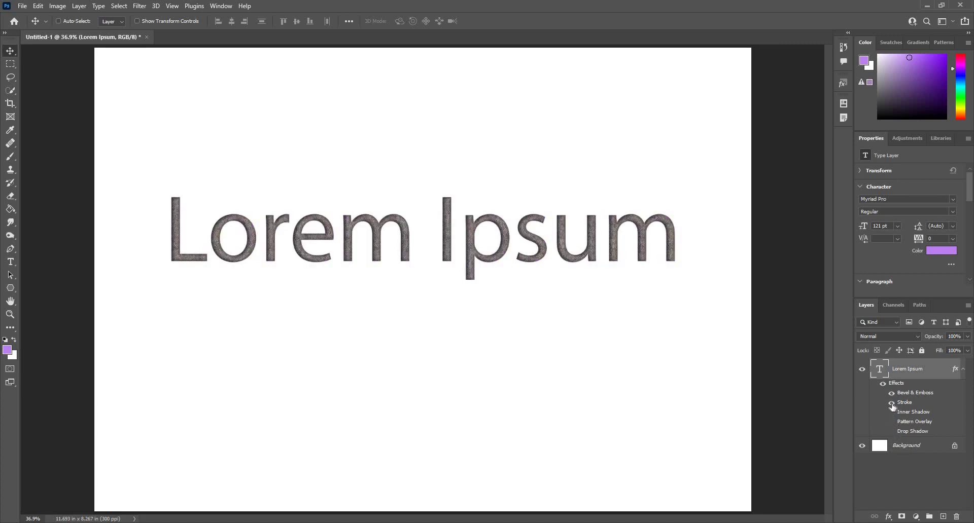
{"action": "left_click", "coordinate": [891, 403]}
{"action": "left_click", "coordinate": [891, 395]}
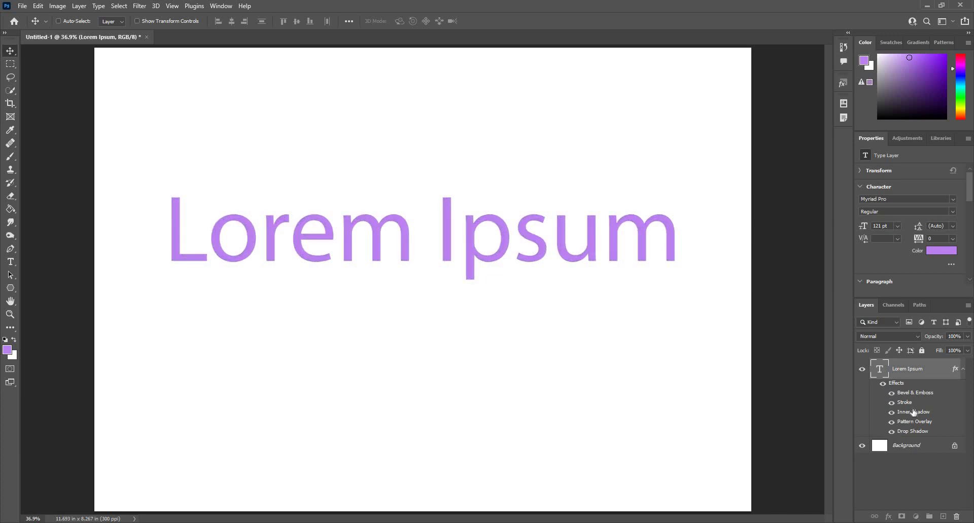
{"action": "left_click", "coordinate": [956, 374]}
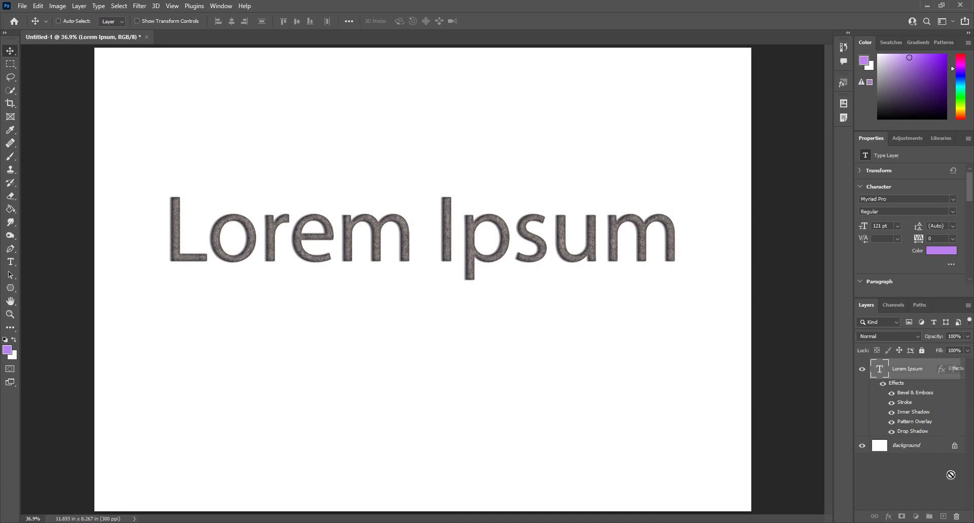
{"action": "left_click_drag", "start_coordinate": [954, 370], "coordinate": [956, 517]}
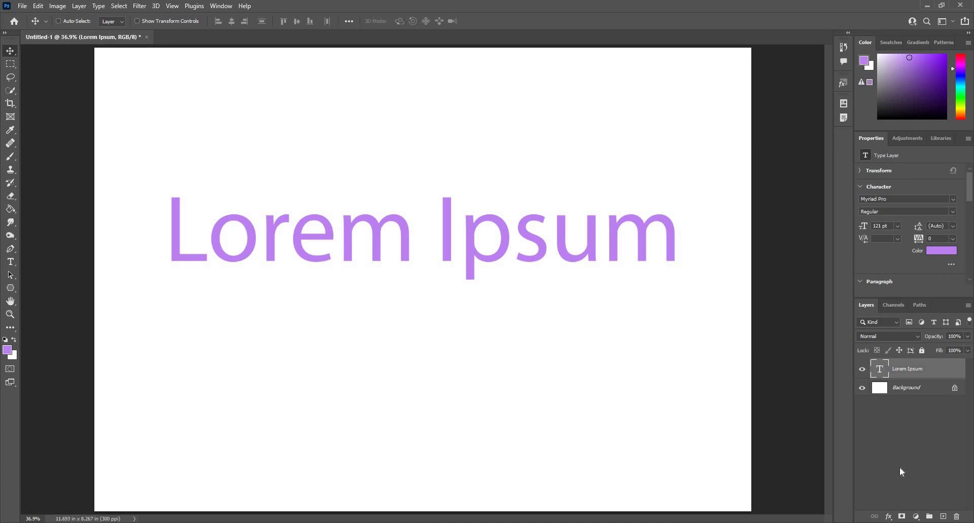
Step: Enter and leave Lorem Ipsum text editing, layer renaming and layer style settings without changes
{"action": "double_click", "coordinate": [879, 368]}
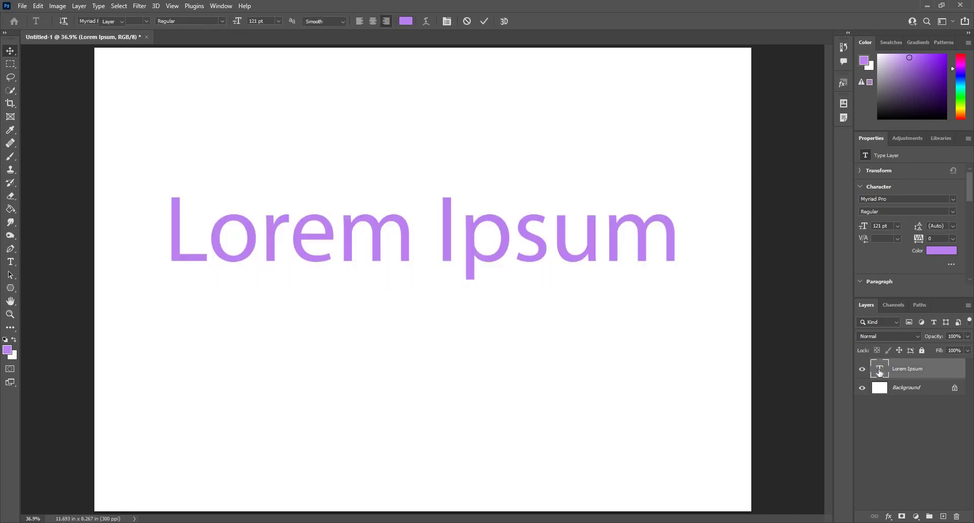
{"action": "left_click", "coordinate": [912, 369]}
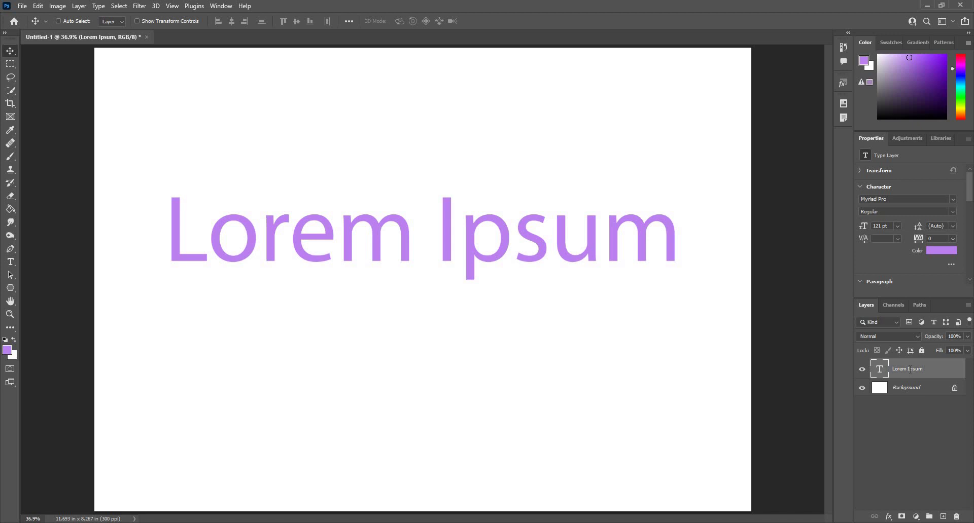
{"action": "double_click", "coordinate": [909, 369]}
{"action": "left_click", "coordinate": [935, 372]}
{"action": "double_click", "coordinate": [944, 371]}
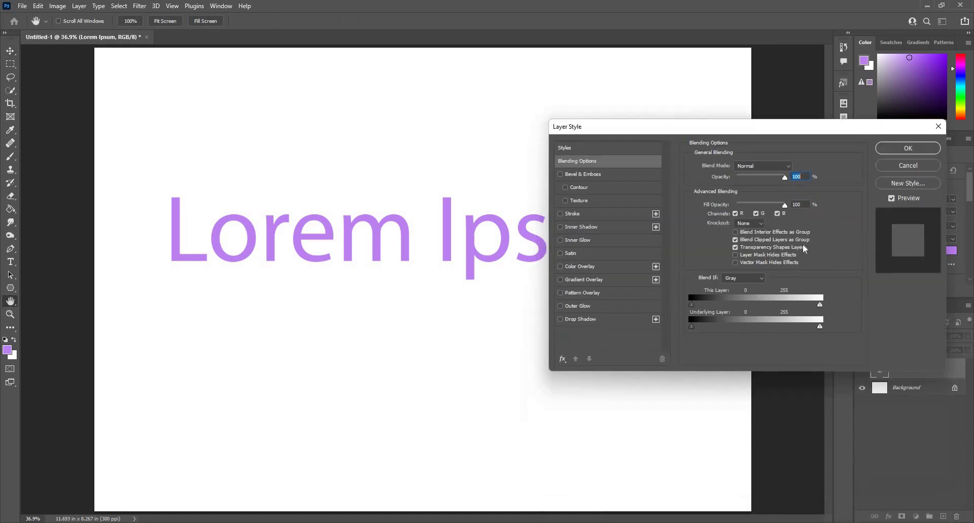
{"action": "left_click", "coordinate": [918, 166]}
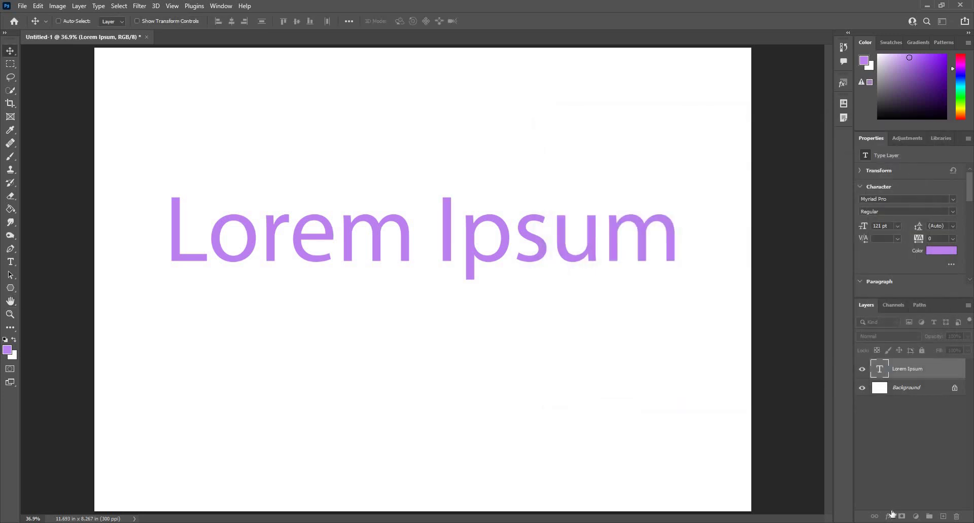
Step: Open Blending Options from the fx menu, move the dialog aside, and enable Drop Shadow
{"action": "left_click", "coordinate": [888, 517]}
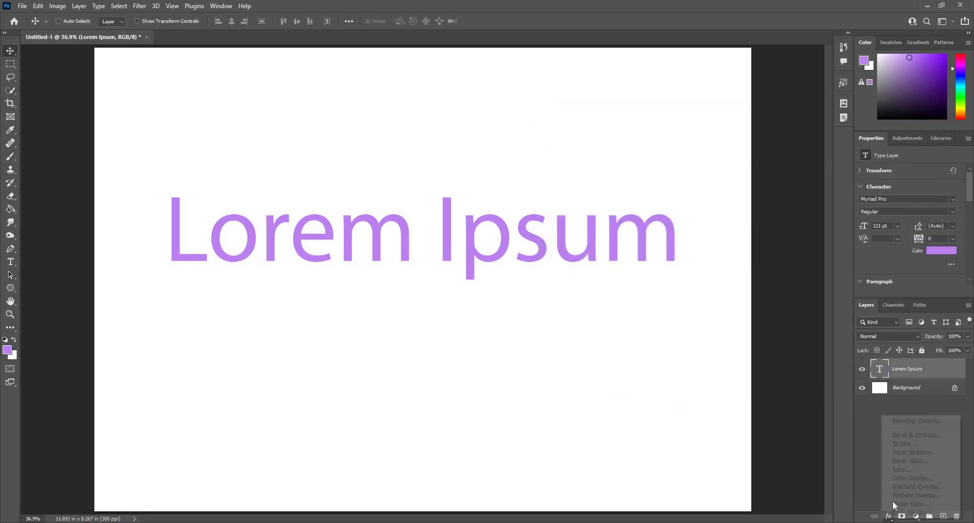
{"action": "left_click", "coordinate": [902, 422]}
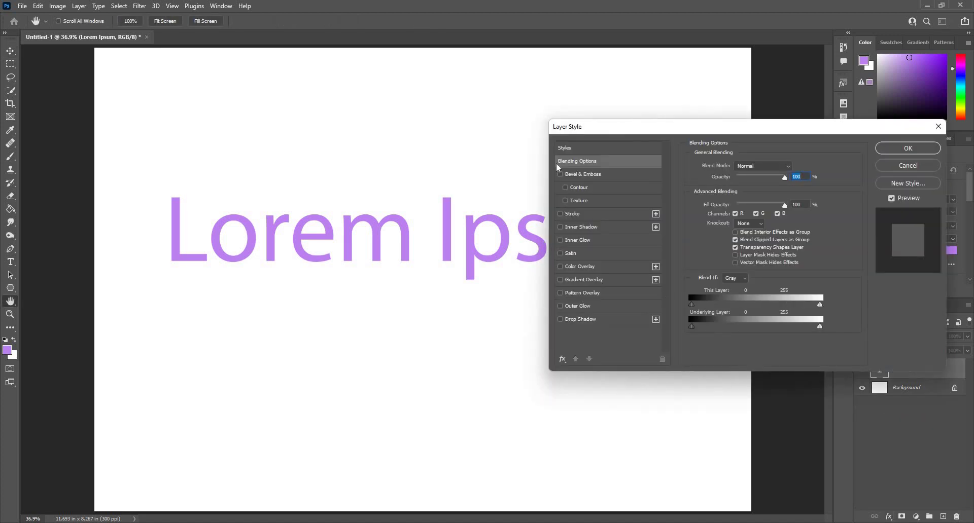
{"action": "left_click_drag", "start_coordinate": [667, 127], "coordinate": [583, 267]}
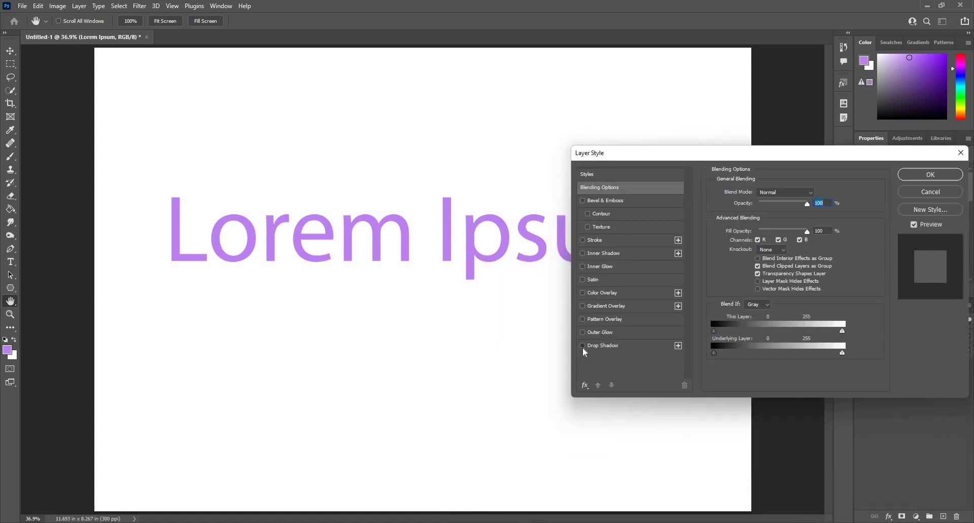
{"action": "left_click", "coordinate": [582, 347]}
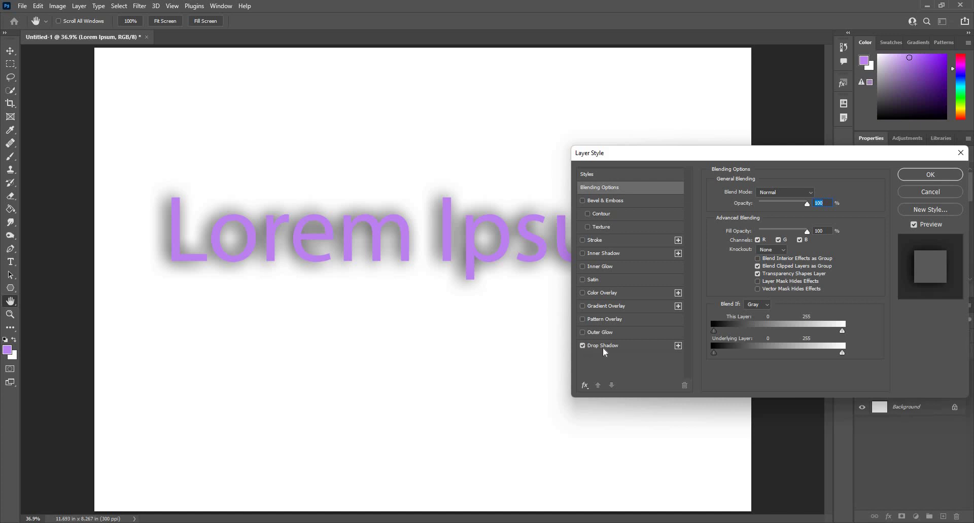
Step: Tune Lorem Ipsum's drop shadow to 45% opacity, 54° angle, 13 px distance, 19% spread, 27 px size
{"action": "left_click", "coordinate": [606, 349]}
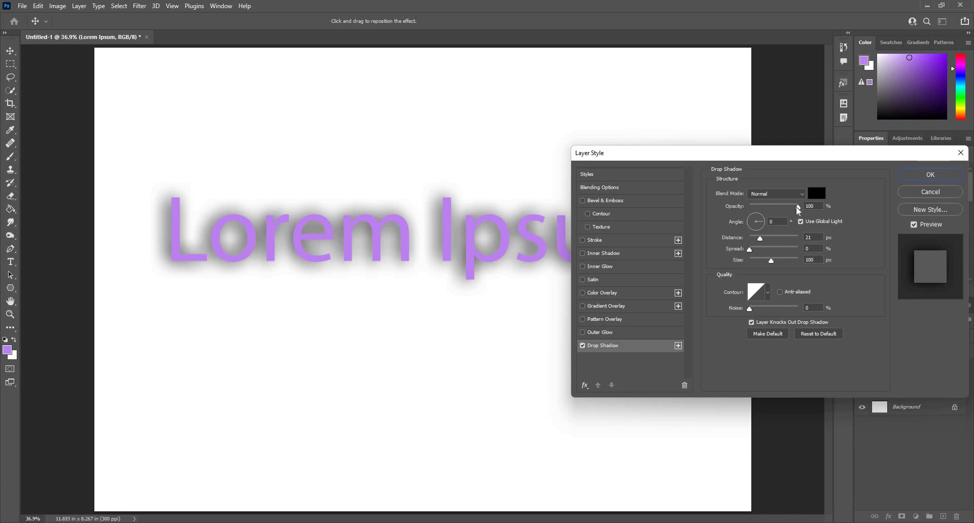
{"action": "left_click_drag", "start_coordinate": [800, 211], "coordinate": [763, 246]}
{"action": "left_click_drag", "start_coordinate": [453, 238], "coordinate": [451, 211]}
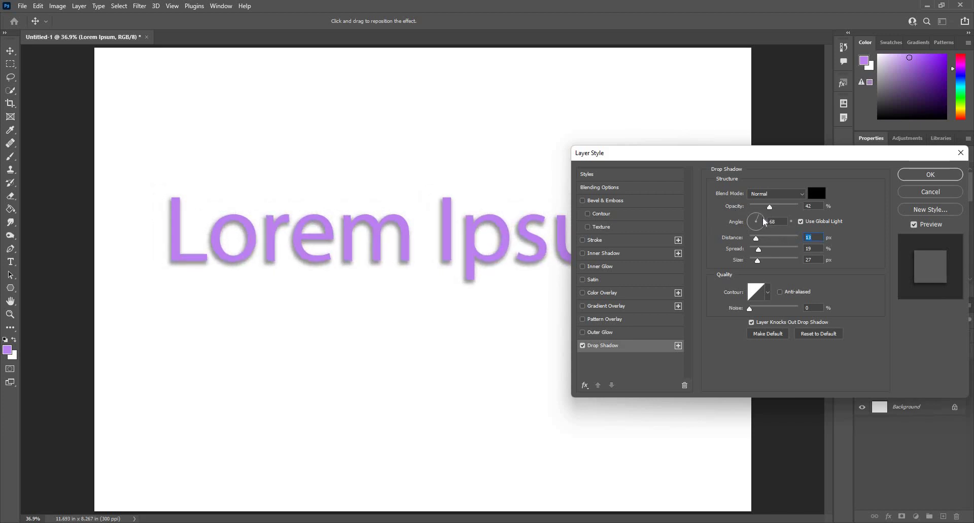
{"action": "mouse_move", "coordinate": [765, 222]}
{"action": "left_mouse_down"}
{"action": "mouse_move", "coordinate": [755, 235]}
{"action": "mouse_move", "coordinate": [747, 227]}
{"action": "mouse_move", "coordinate": [758, 218]}
{"action": "left_mouse_up"}
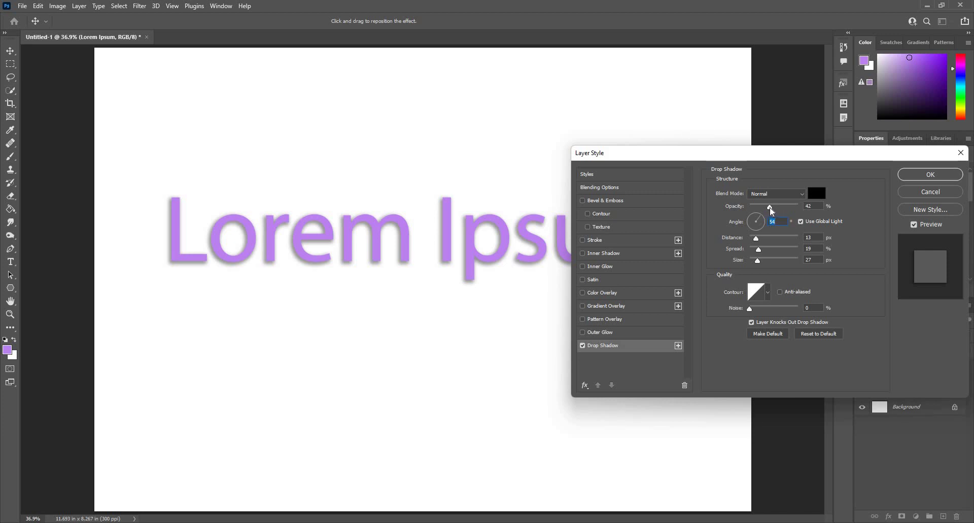
{"action": "left_click_drag", "start_coordinate": [770, 208], "coordinate": [811, 215]}
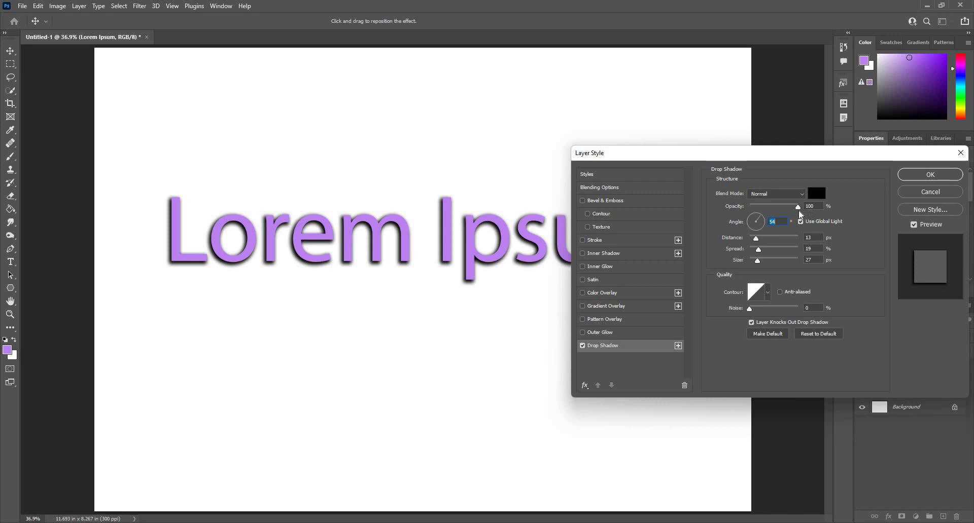
{"action": "left_click_drag", "start_coordinate": [799, 213], "coordinate": [770, 211]}
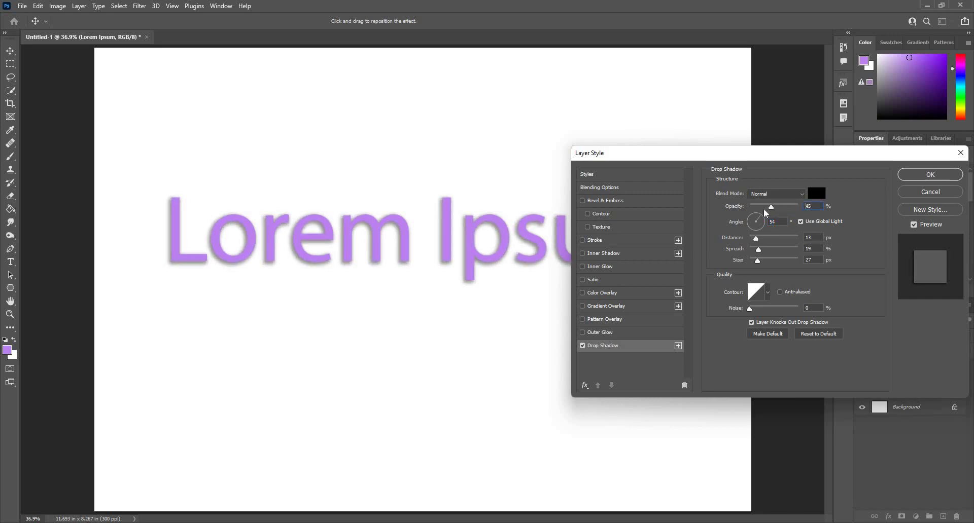
Step: Try several contour presets on the drop shadow, then return it to Linear
{"action": "left_click", "coordinate": [769, 297]}
{"action": "left_click", "coordinate": [723, 319]}
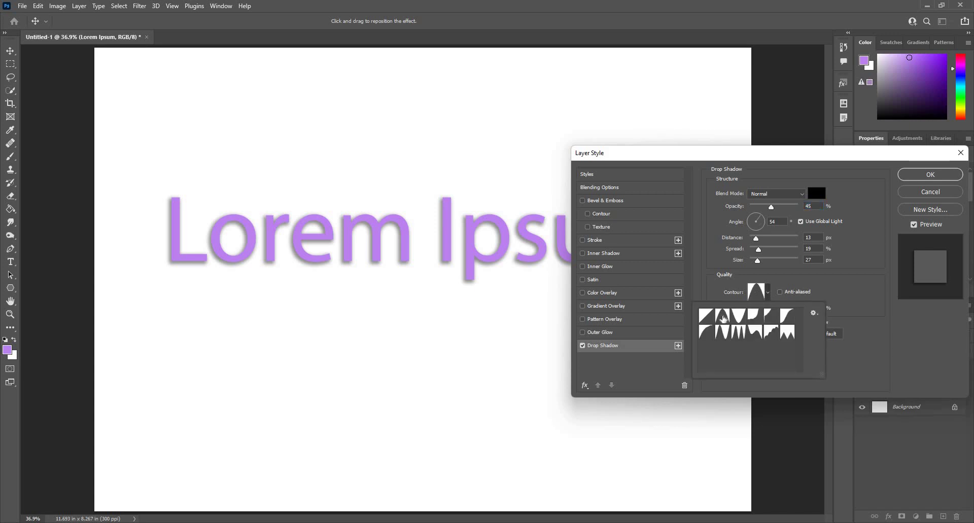
{"action": "left_click", "coordinate": [756, 319]}
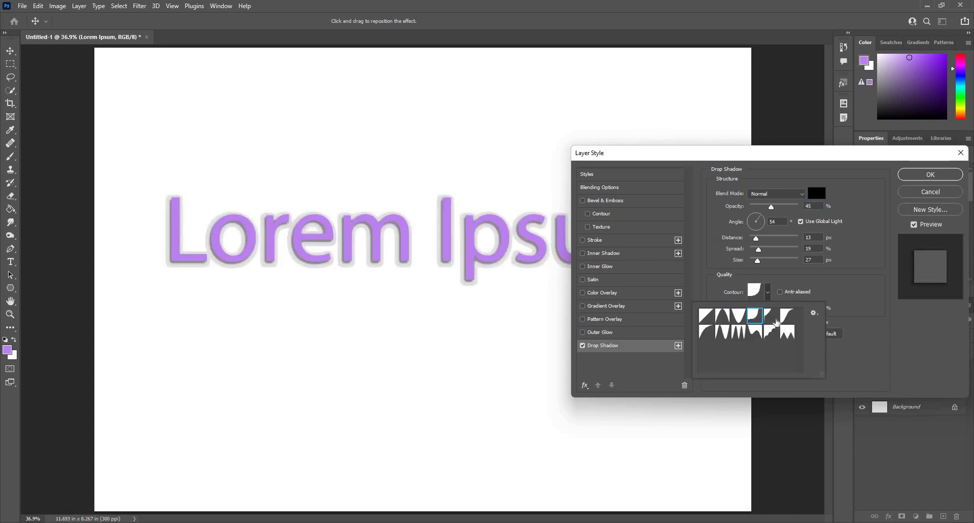
{"action": "left_click", "coordinate": [772, 319]}
{"action": "left_click", "coordinate": [787, 315]}
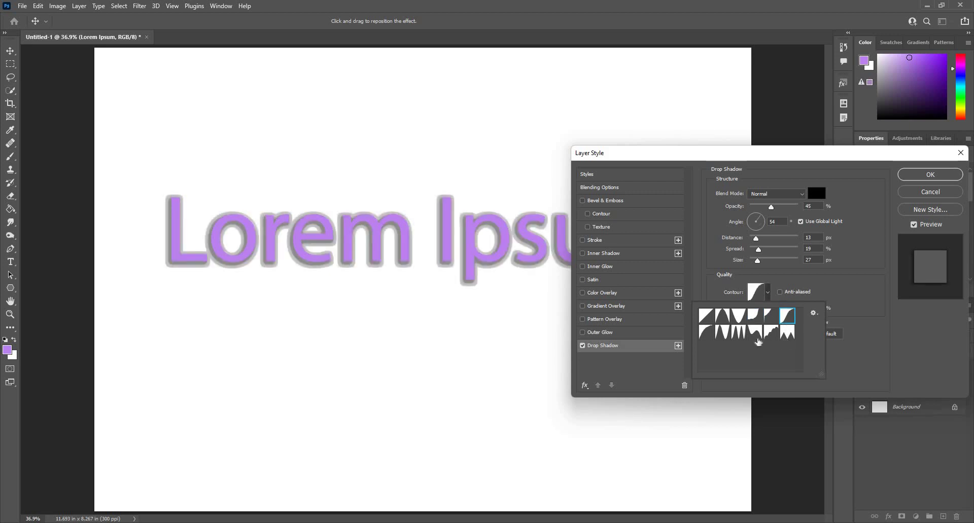
{"action": "left_click", "coordinate": [771, 332]}
{"action": "left_click", "coordinate": [707, 334]}
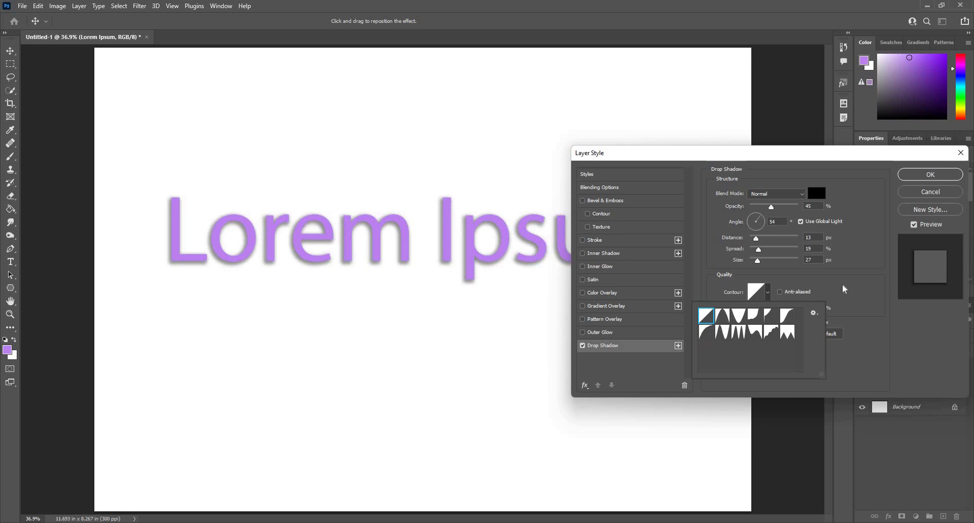
{"action": "left_click", "coordinate": [767, 293]}
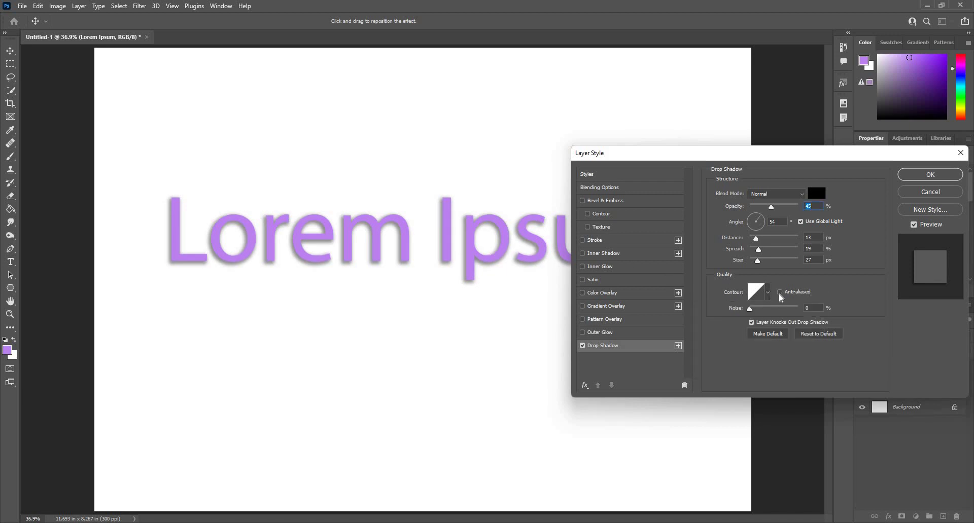
Step: Make the shadow contour anti-aliased and set its noise back to 0%
{"action": "left_click", "coordinate": [780, 294]}
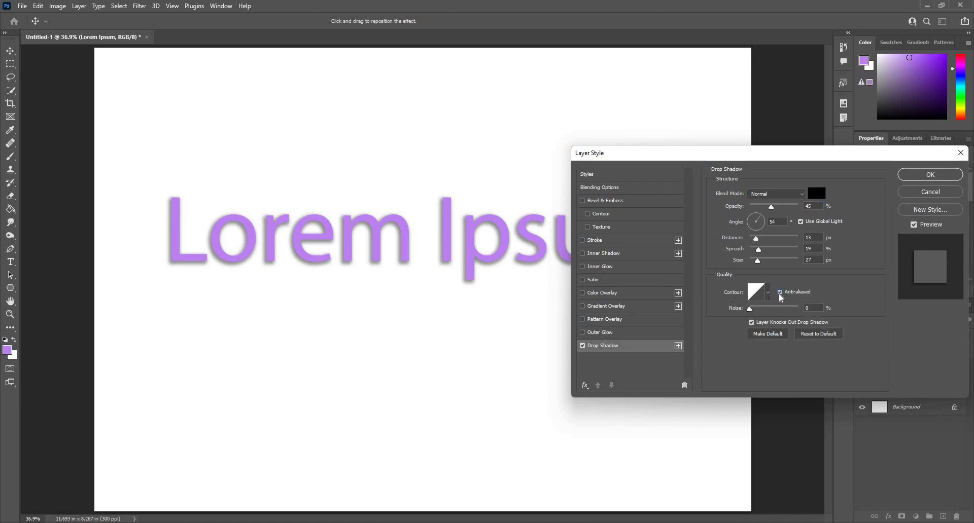
{"action": "left_click_drag", "start_coordinate": [749, 315], "coordinate": [794, 312]}
{"action": "left_click", "coordinate": [745, 314]}
Step: Swap the drop shadow for an Outer Glow and set the glow colour to deep blue
{"action": "left_click", "coordinate": [582, 346]}
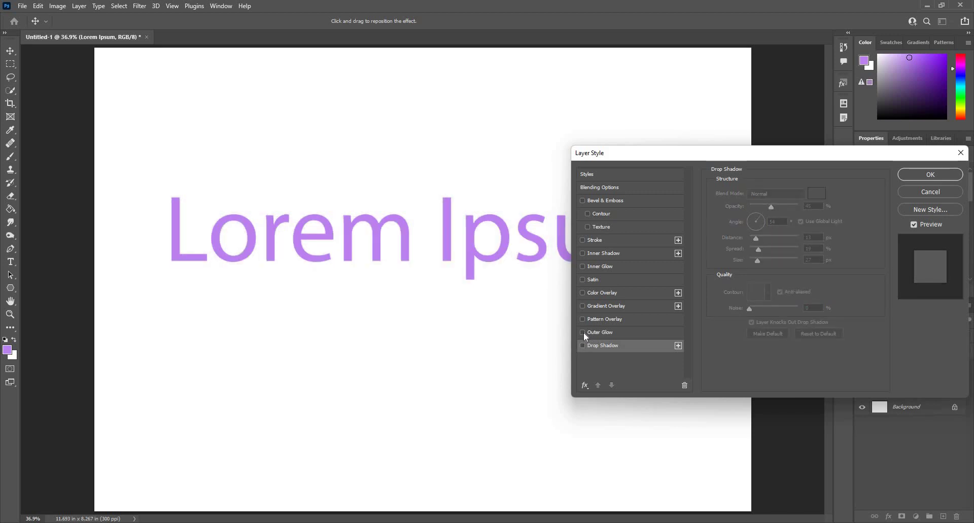
{"action": "left_click", "coordinate": [589, 332]}
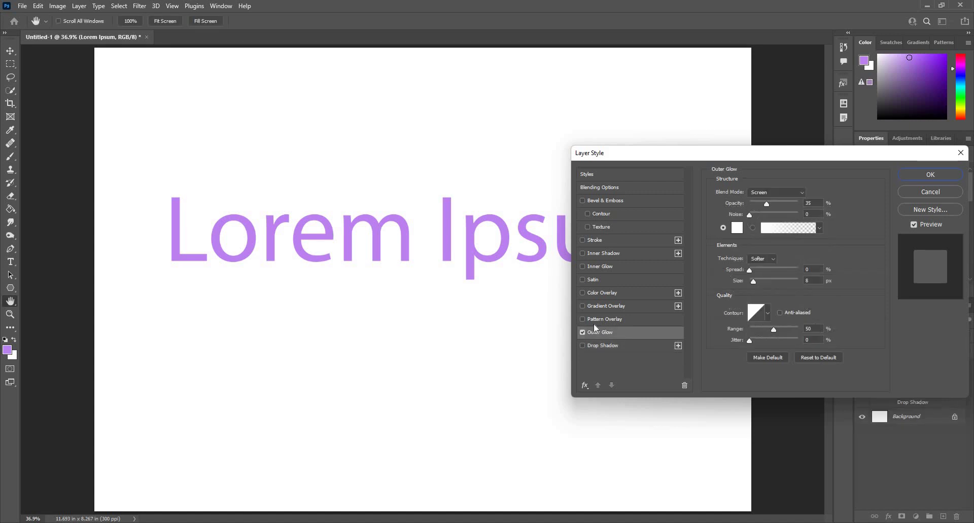
{"action": "left_click", "coordinate": [742, 232]}
{"action": "left_click", "coordinate": [776, 304]}
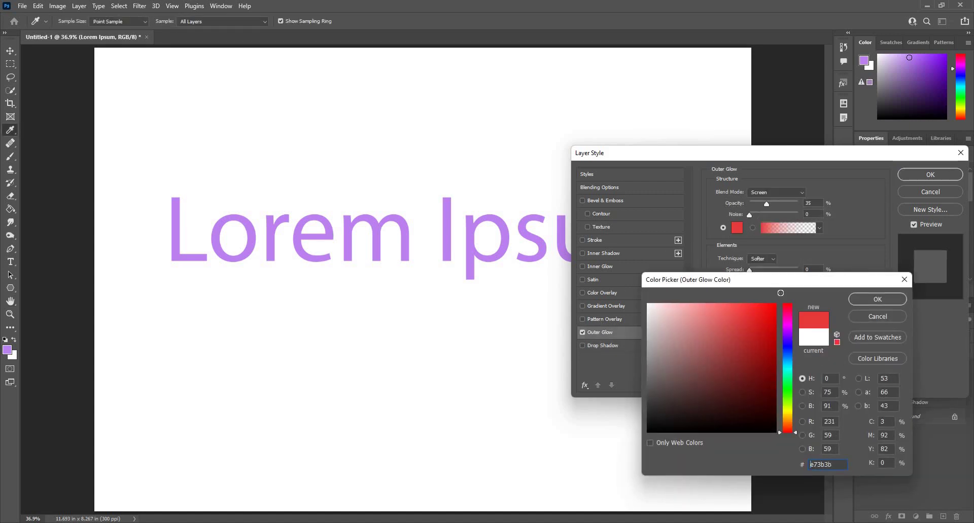
{"action": "left_click", "coordinate": [790, 356]}
{"action": "left_click", "coordinate": [793, 348]}
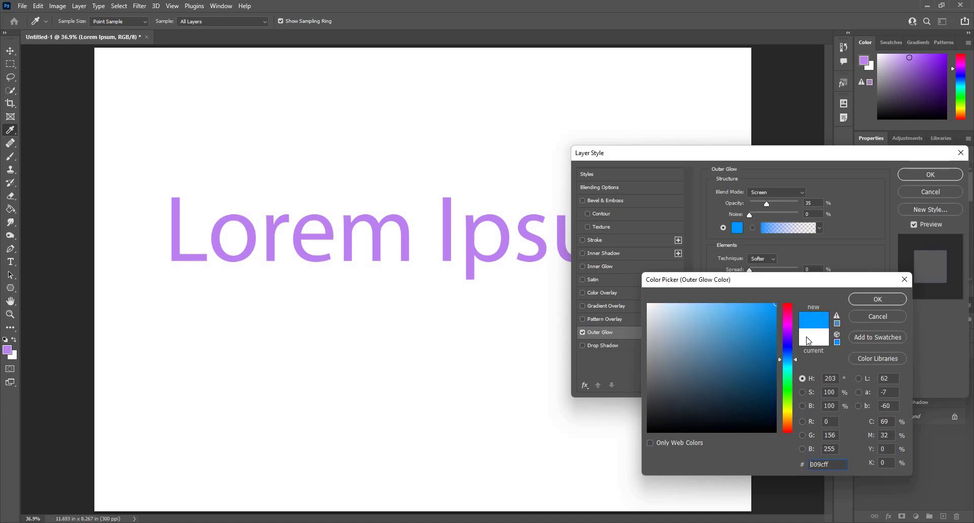
{"action": "left_click", "coordinate": [857, 303]}
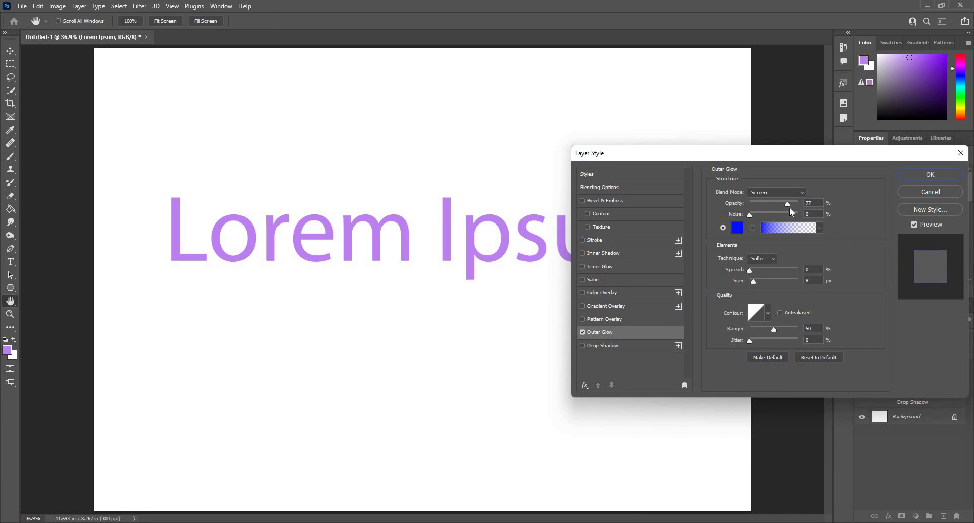
Step: Set the outer glow to Normal blend, 81% opacity, 32 px size and 7% spread
{"action": "left_click", "coordinate": [789, 208]}
{"action": "left_click", "coordinate": [759, 194]}
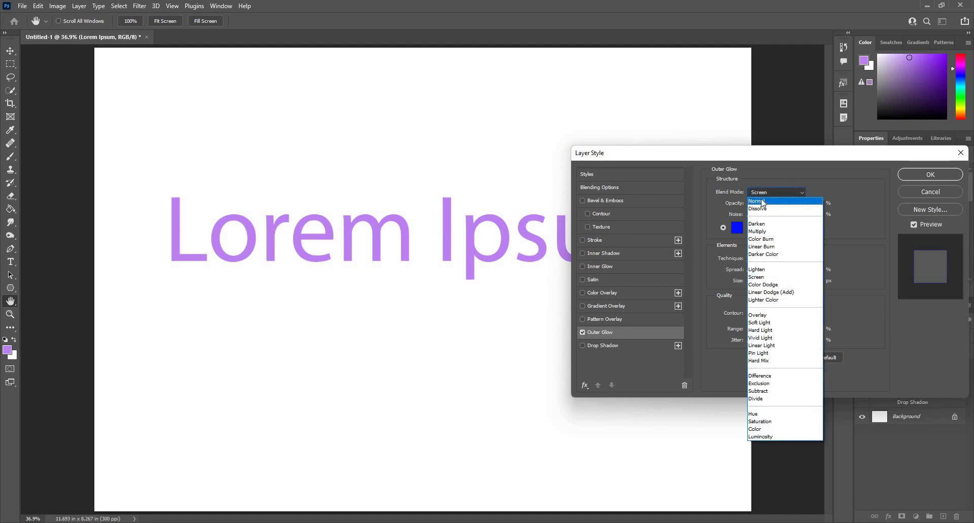
{"action": "left_click", "coordinate": [761, 202]}
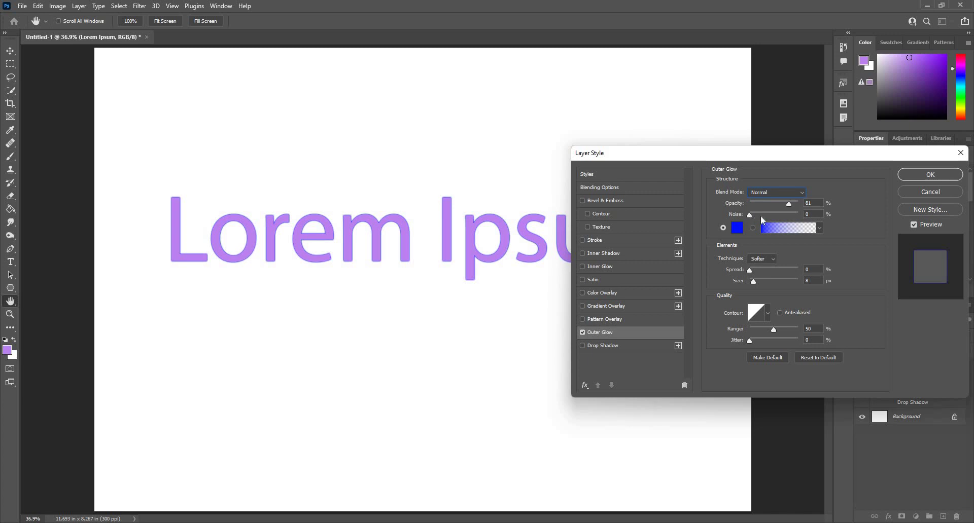
{"action": "left_click", "coordinate": [753, 282]}
{"action": "left_click", "coordinate": [761, 280]}
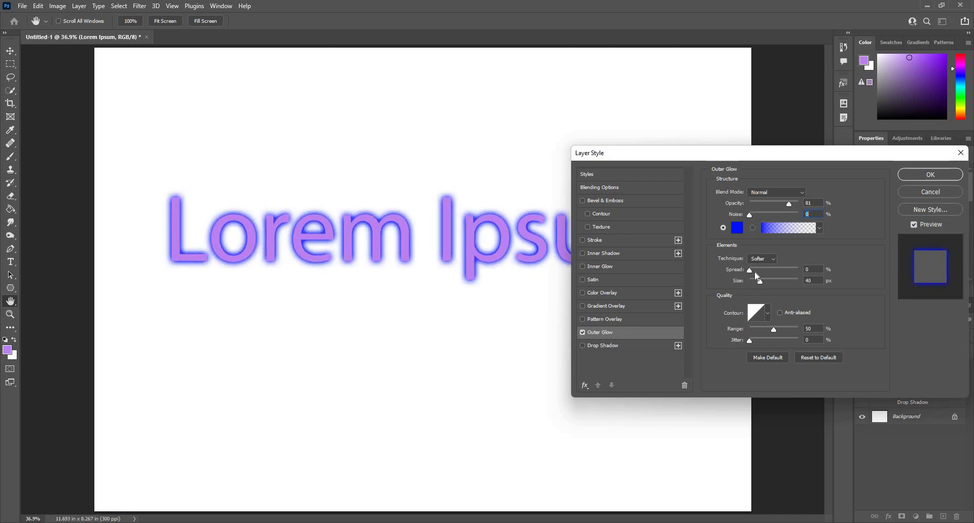
{"action": "mouse_move", "coordinate": [763, 271]}
{"action": "left_mouse_down"}
{"action": "mouse_move", "coordinate": [776, 270]}
{"action": "mouse_move", "coordinate": [762, 261]}
{"action": "left_mouse_up"}
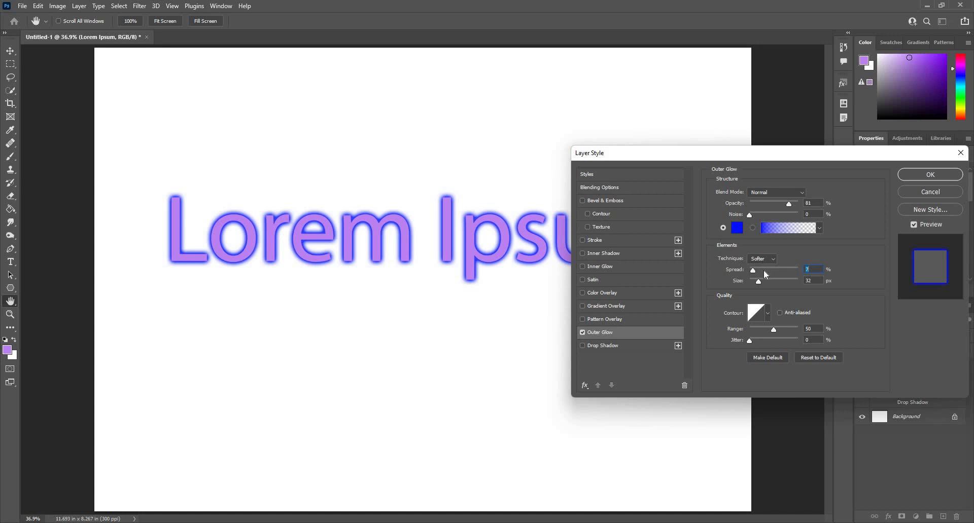
Step: Try the Precise technique and a cone contour, keeping Softer technique and Linear contour
{"action": "left_click", "coordinate": [762, 260]}
{"action": "left_click", "coordinate": [761, 275]}
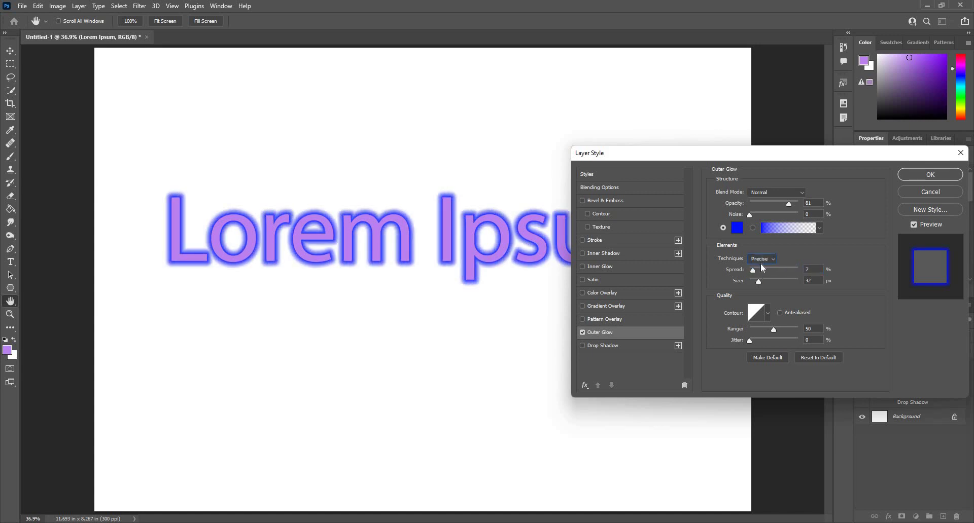
{"action": "left_click", "coordinate": [762, 261]}
{"action": "left_click", "coordinate": [760, 267]}
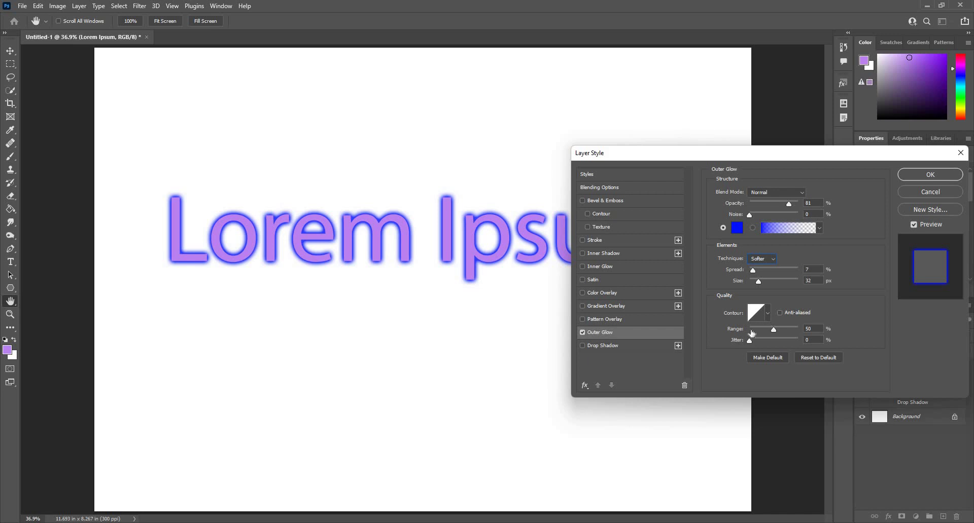
{"action": "left_click", "coordinate": [767, 317]}
{"action": "left_click", "coordinate": [727, 338]}
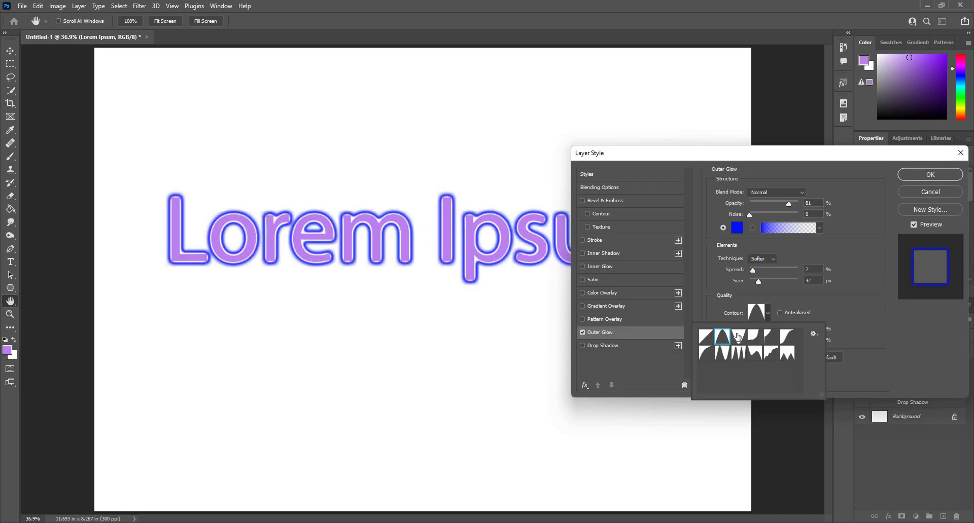
{"action": "left_click", "coordinate": [703, 338]}
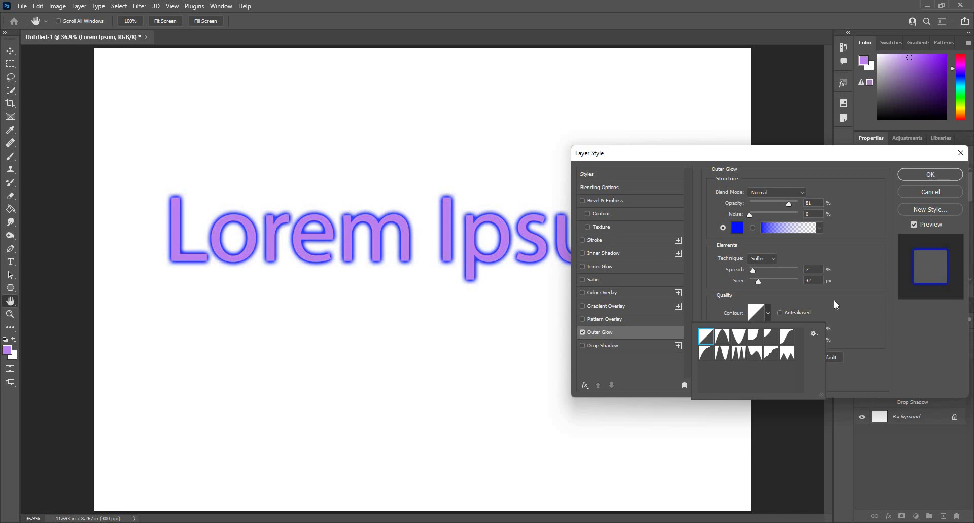
{"action": "left_click", "coordinate": [779, 312]}
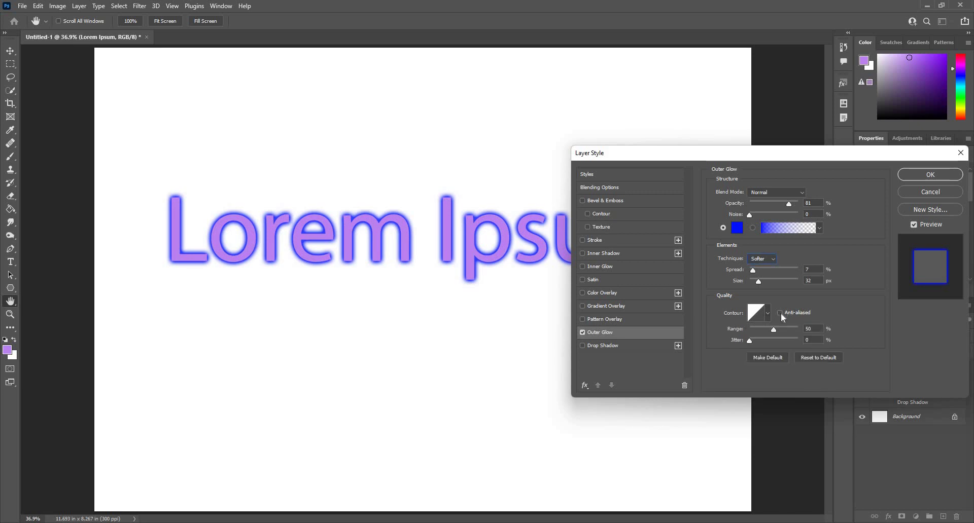
Step: Change the glow's jitter value and tighten its range to 49%
{"action": "double_click", "coordinate": [808, 340]}
{"action": "type", "text": "0"}
{"action": "mouse_move", "coordinate": [774, 329]}
{"action": "left_mouse_down"}
{"action": "mouse_move", "coordinate": [762, 330]}
{"action": "mouse_move", "coordinate": [797, 331]}
{"action": "mouse_move", "coordinate": [761, 331]}
{"action": "mouse_move", "coordinate": [775, 339]}
{"action": "left_mouse_up"}
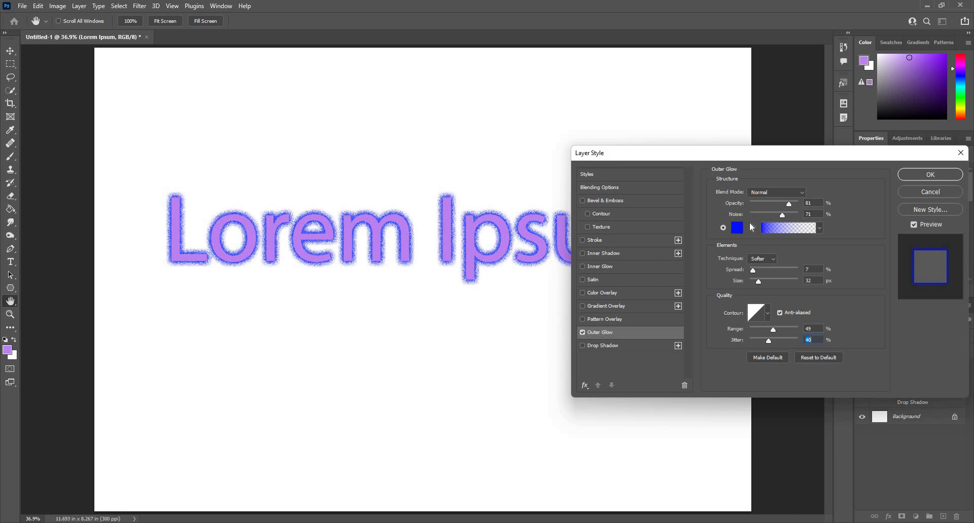
Step: Pull the outer glow noise back to 0% and switch Outer Glow off
{"action": "left_click_drag", "start_coordinate": [750, 215], "coordinate": [749, 215]}
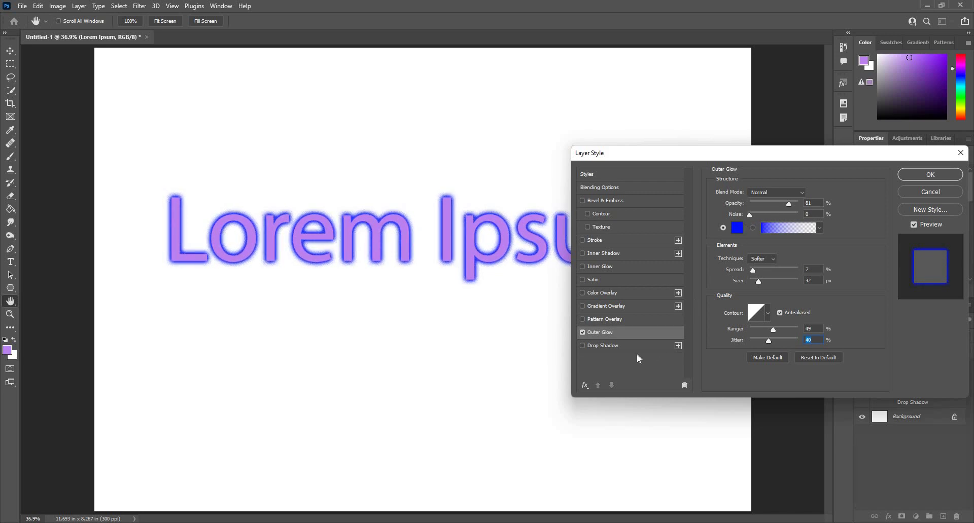
{"action": "left_click", "coordinate": [583, 333]}
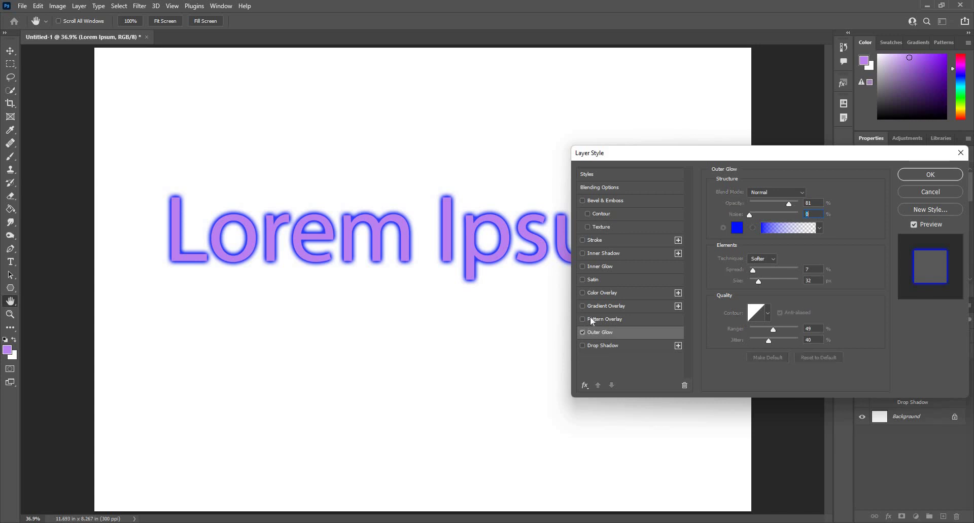
Step: Apply a Pattern Overlay with the yellow Trees forest pattern at 100% opacity and 9% scale
{"action": "left_click", "coordinate": [595, 321]}
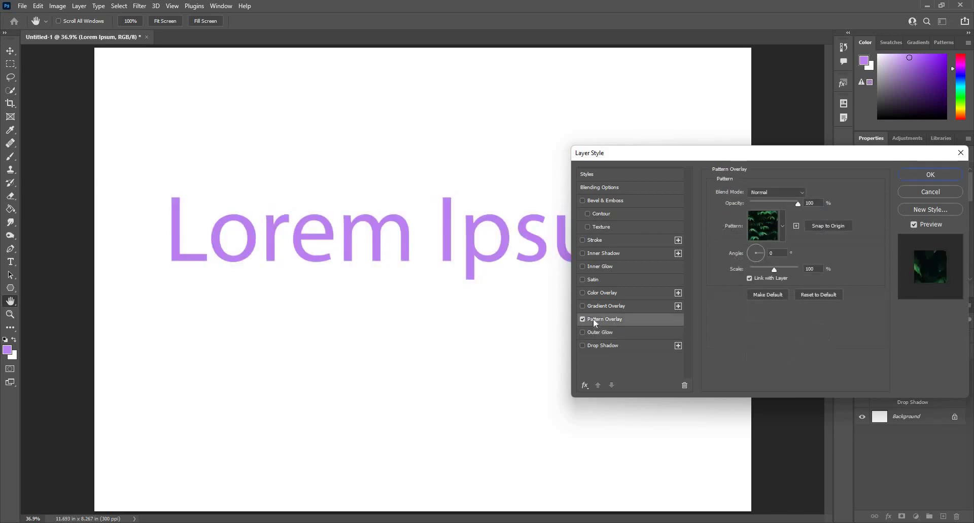
{"action": "left_click", "coordinate": [781, 227]}
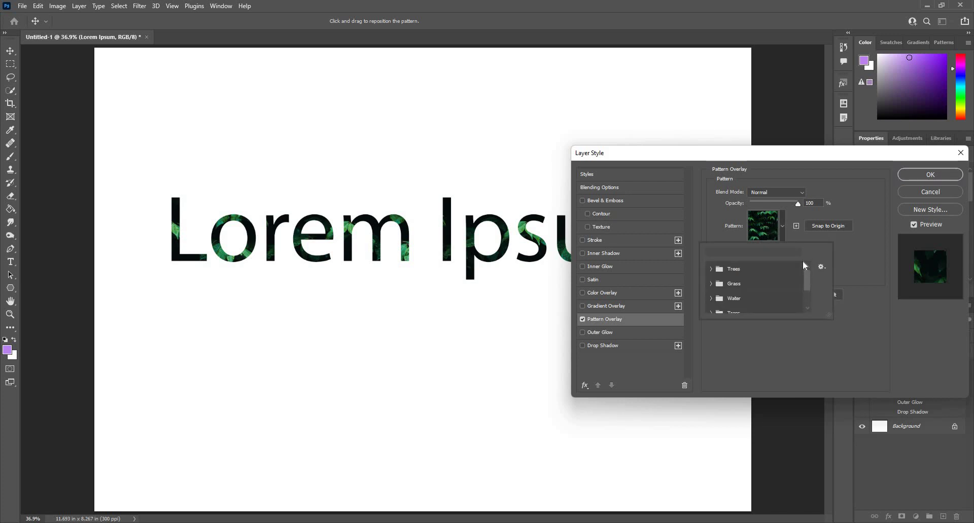
{"action": "left_click", "coordinate": [710, 269]}
{"action": "left_click", "coordinate": [756, 285]}
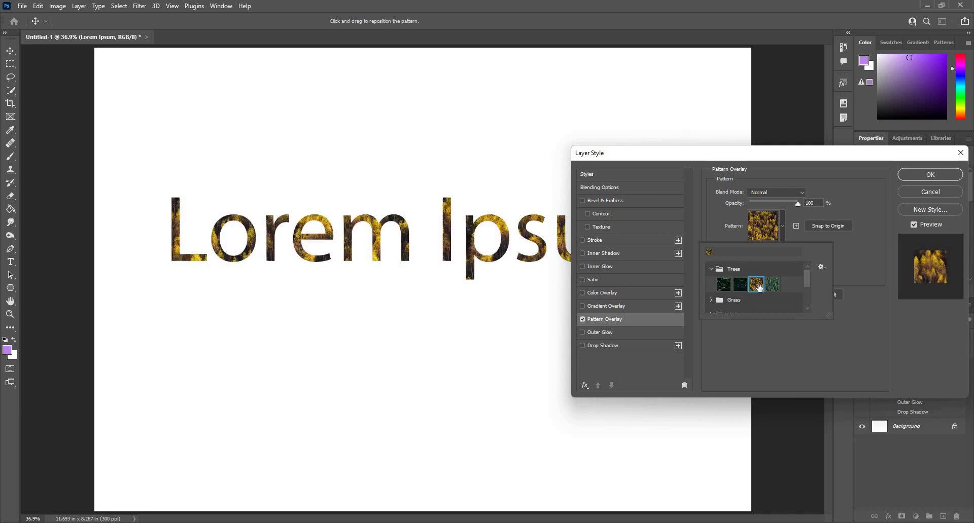
{"action": "left_click", "coordinate": [800, 205]}
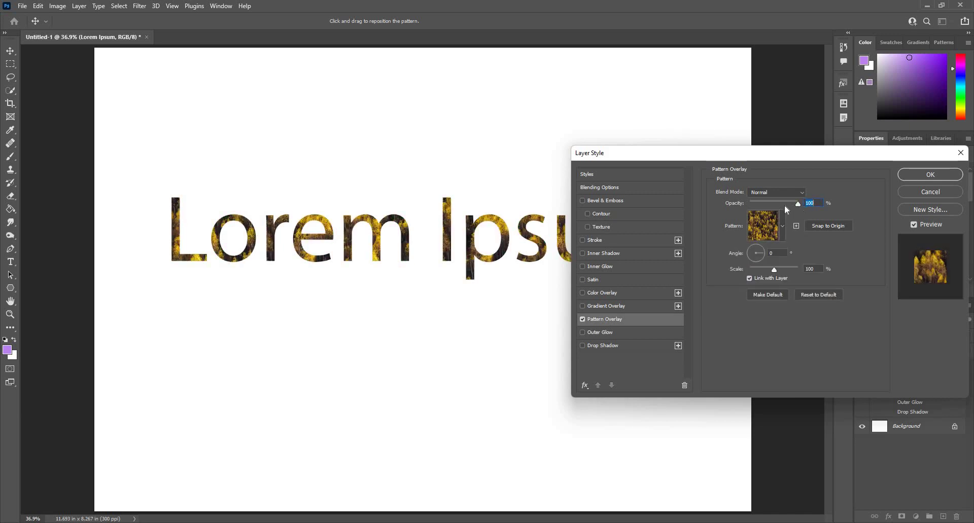
{"action": "left_click_drag", "start_coordinate": [764, 210], "coordinate": [798, 208]}
{"action": "left_click_drag", "start_coordinate": [773, 272], "coordinate": [737, 303]}
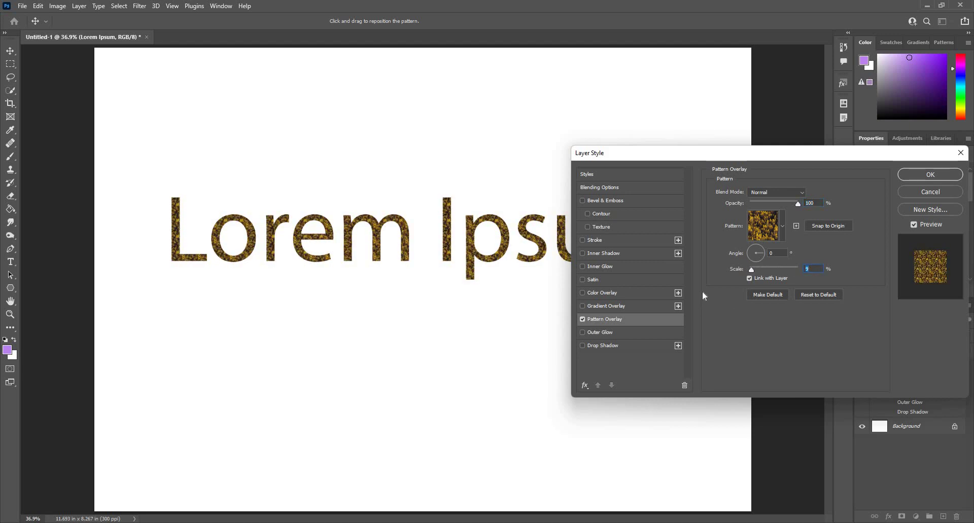
{"action": "left_click_drag", "start_coordinate": [432, 285], "coordinate": [383, 245]}
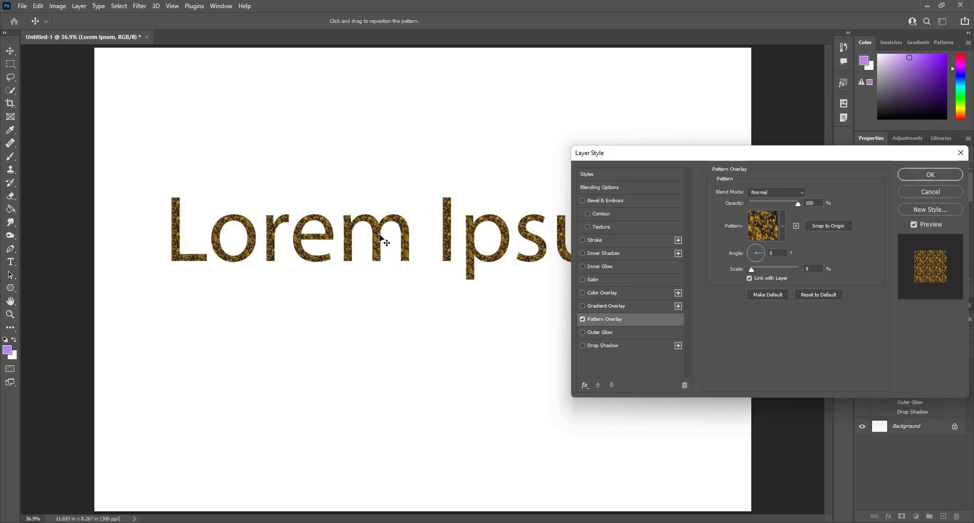
{"action": "left_click", "coordinate": [738, 269]}
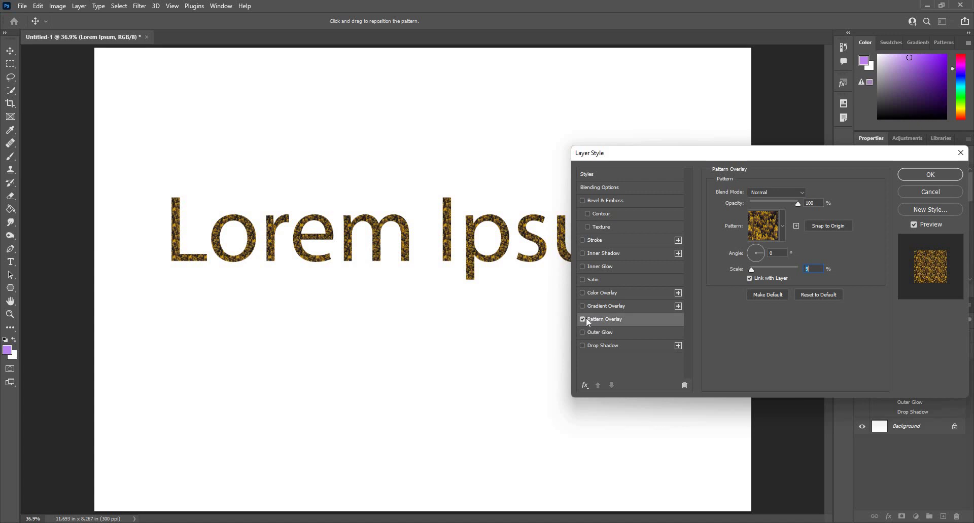
Step: Replace the pattern overlay with a teal-to-purple Gradient Overlay at 100% opacity
{"action": "left_click", "coordinate": [582, 320]}
{"action": "left_click", "coordinate": [599, 308]}
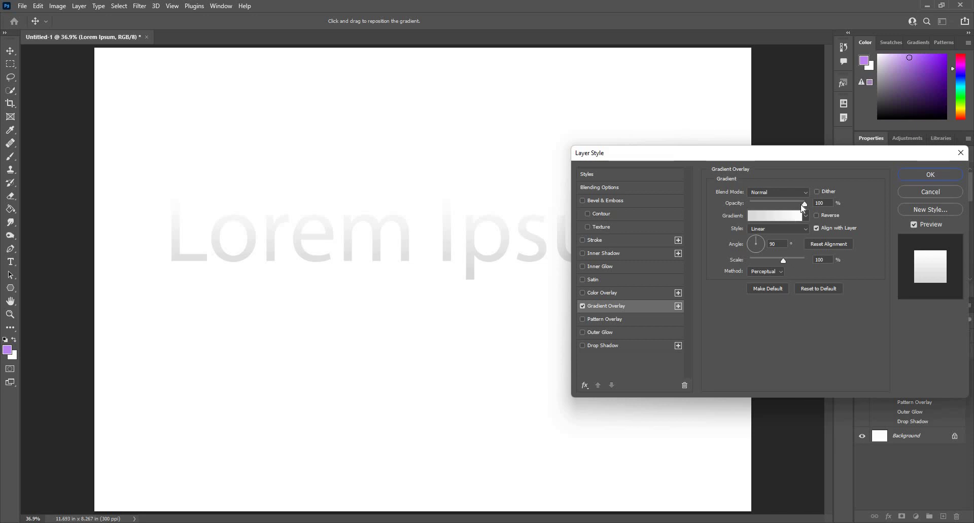
{"action": "left_click", "coordinate": [805, 217]}
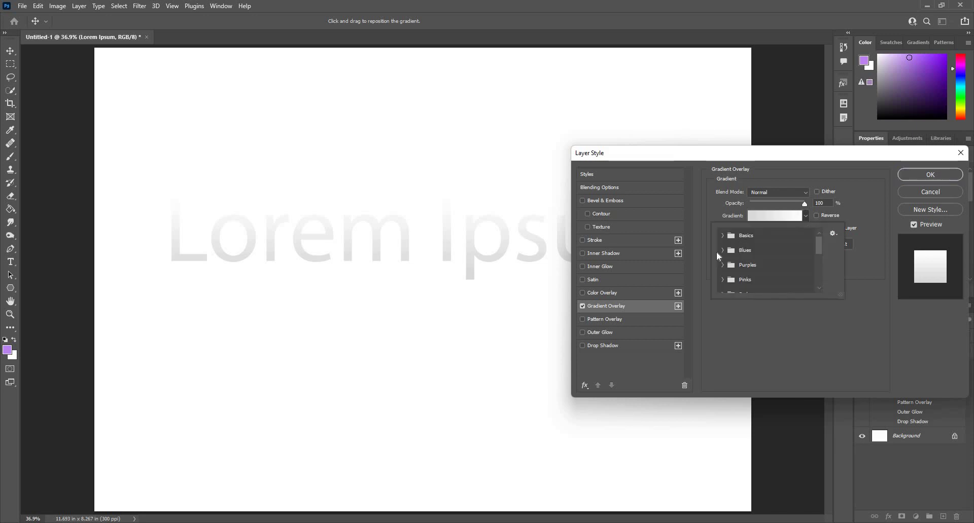
{"action": "left_click", "coordinate": [745, 250]}
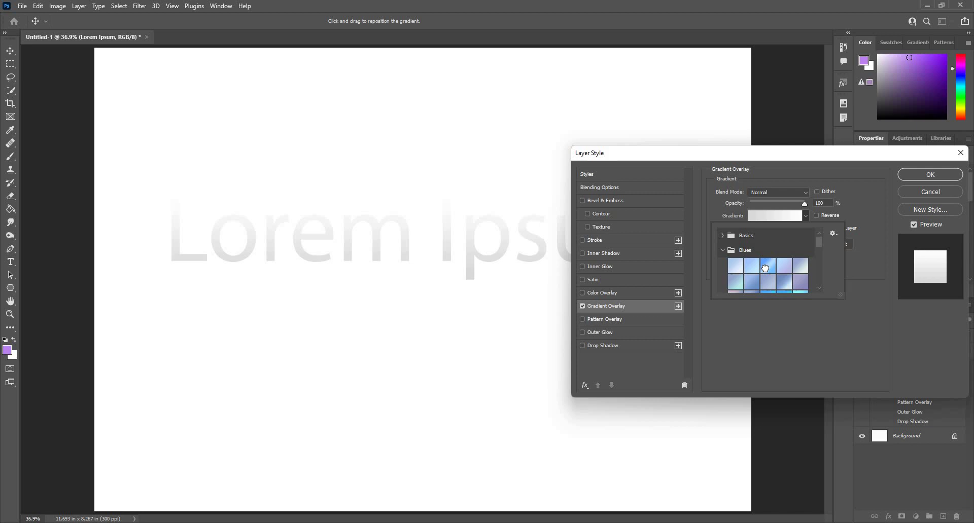
{"action": "left_click", "coordinate": [765, 267]}
{"action": "scroll", "coordinate": [753, 273], "scroll_direction": "down", "scroll_amount": 1}
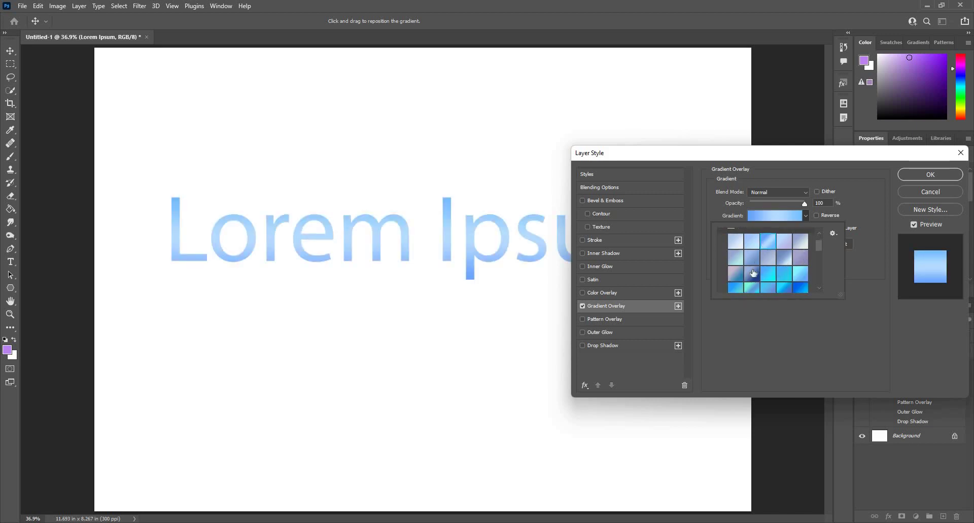
{"action": "scroll", "coordinate": [753, 273], "scroll_direction": "down", "scroll_amount": 1}
{"action": "left_click", "coordinate": [754, 271]}
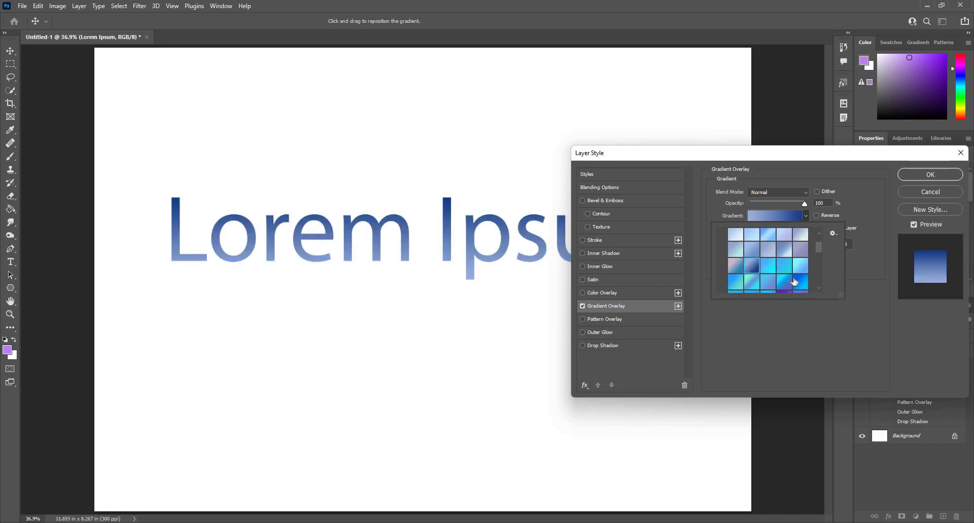
{"action": "scroll", "coordinate": [795, 283], "scroll_direction": "down", "scroll_amount": 2}
{"action": "scroll", "coordinate": [745, 263], "scroll_direction": "down", "scroll_amount": 1}
{"action": "left_click", "coordinate": [746, 262]}
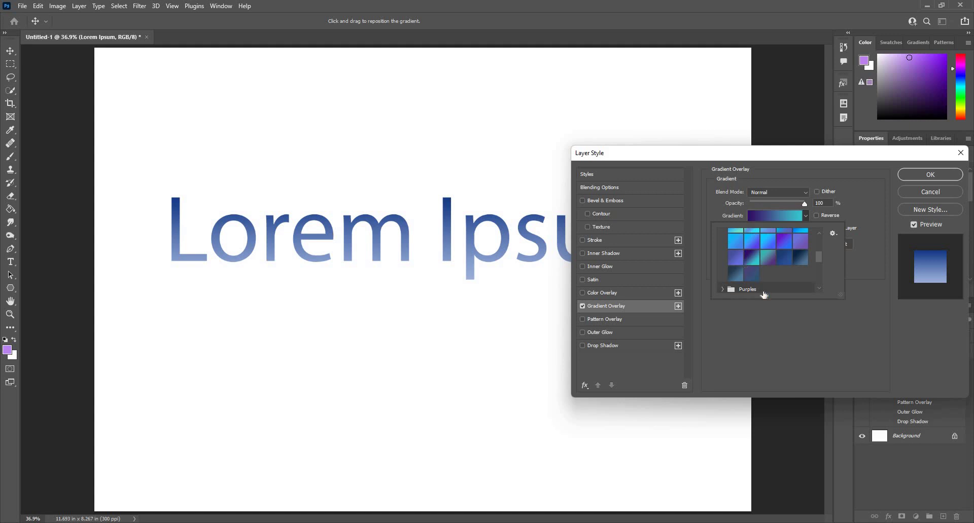
{"action": "left_click", "coordinate": [805, 202]}
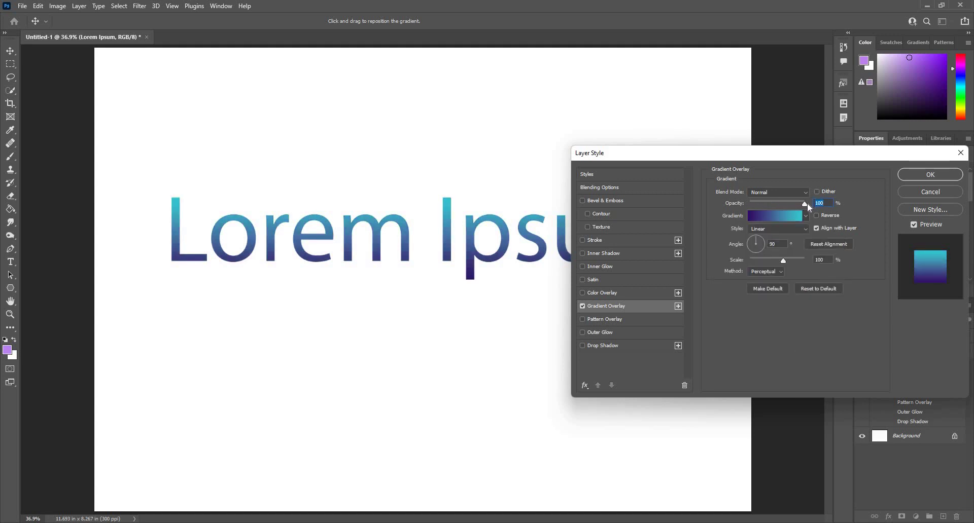
{"action": "left_click_drag", "start_coordinate": [806, 204], "coordinate": [732, 203]}
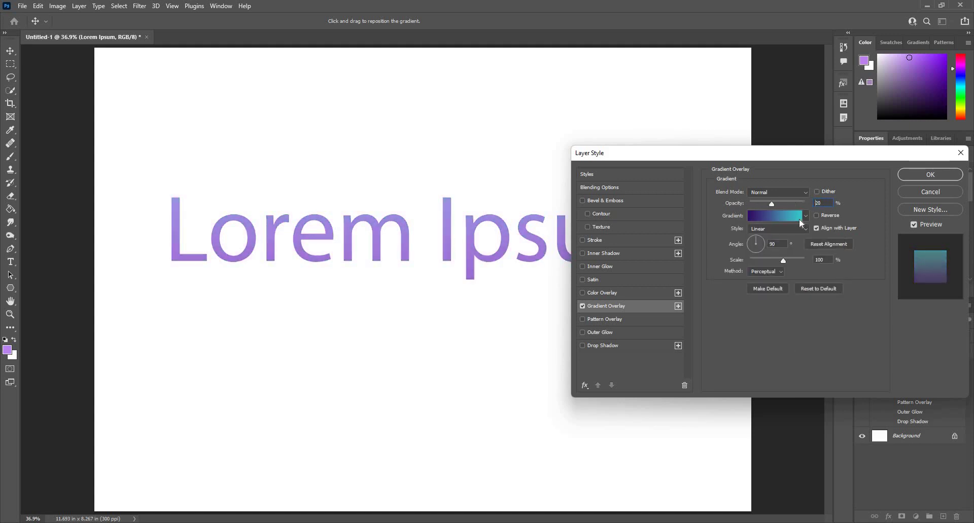
{"action": "type", "text": "100"}
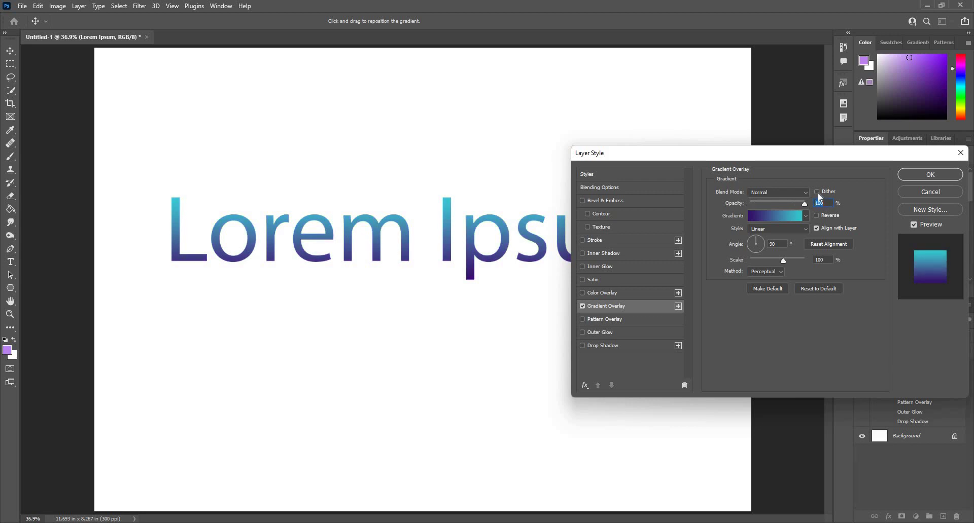
Step: Try Radial and Angle styles, then set the gradient back to Linear at 105% scale
{"action": "left_click", "coordinate": [804, 232]}
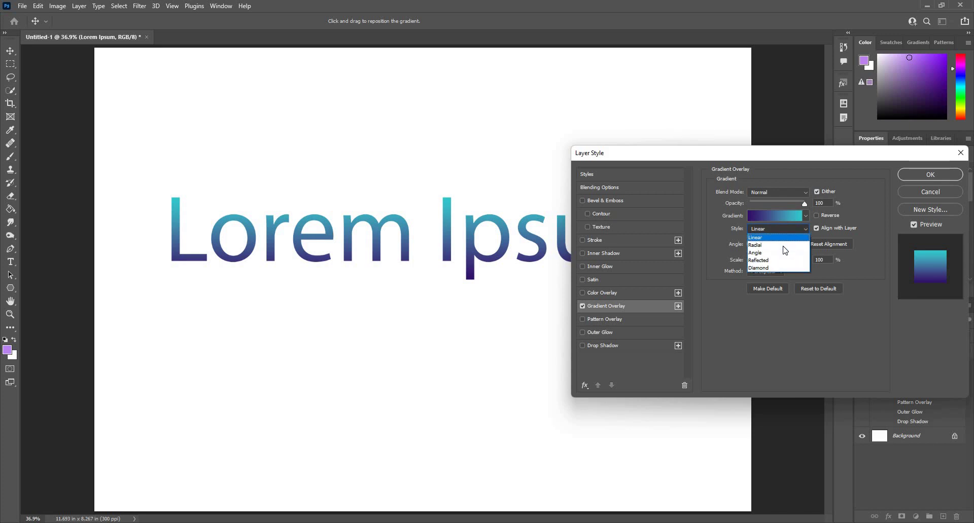
{"action": "left_click", "coordinate": [784, 245]}
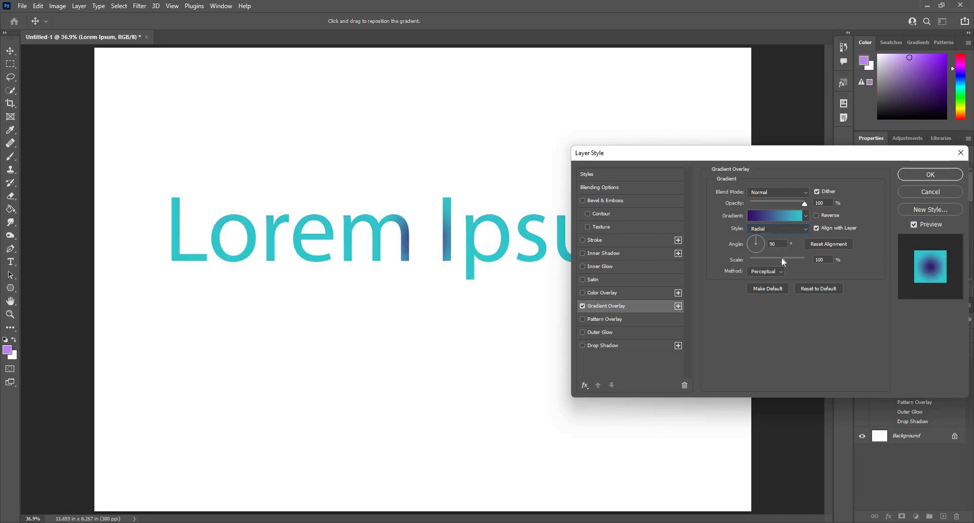
{"action": "left_click", "coordinate": [786, 228]}
{"action": "left_click", "coordinate": [781, 252]}
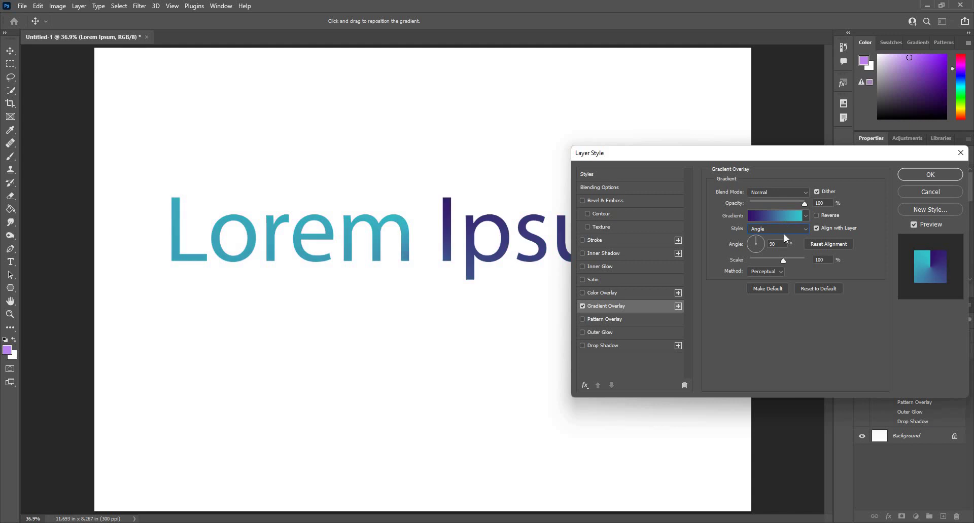
{"action": "left_click", "coordinate": [784, 229]}
{"action": "left_click", "coordinate": [781, 239]}
{"action": "left_click_drag", "start_coordinate": [784, 264], "coordinate": [800, 260]}
{"action": "left_click_drag", "start_coordinate": [402, 259], "coordinate": [517, 273]}
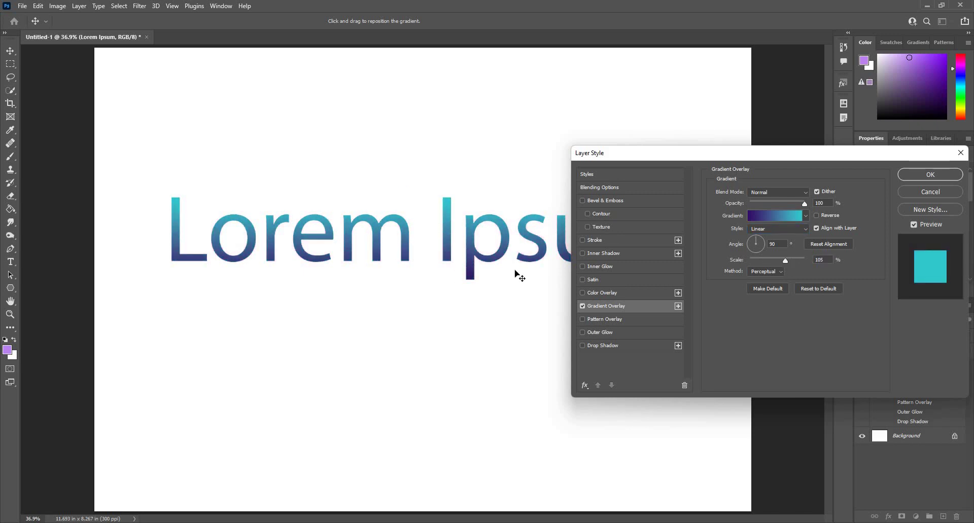
{"action": "left_click", "coordinate": [756, 275]}
{"action": "left_click", "coordinate": [607, 306]}
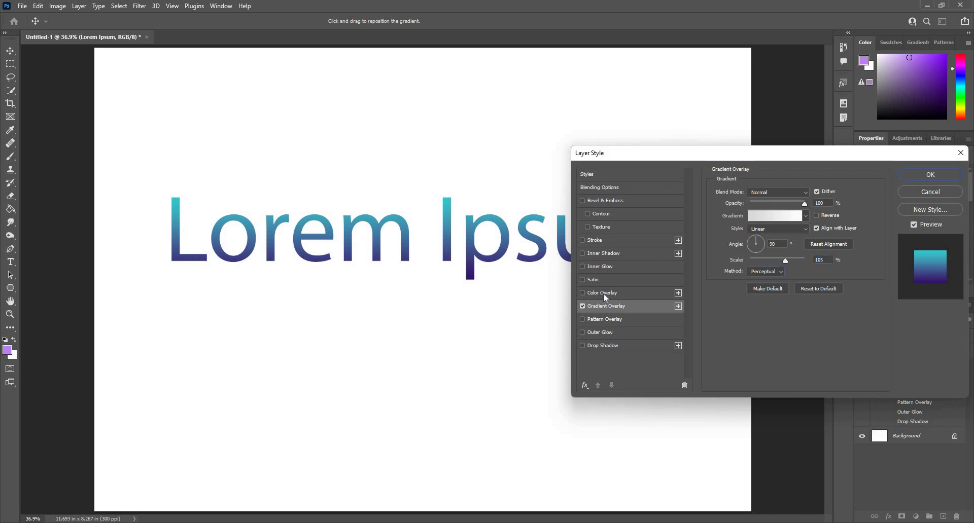
Step: Replace the gradient with a Color Overlay of cyan 00e4ff at 100% opacity
{"action": "left_click", "coordinate": [594, 295]}
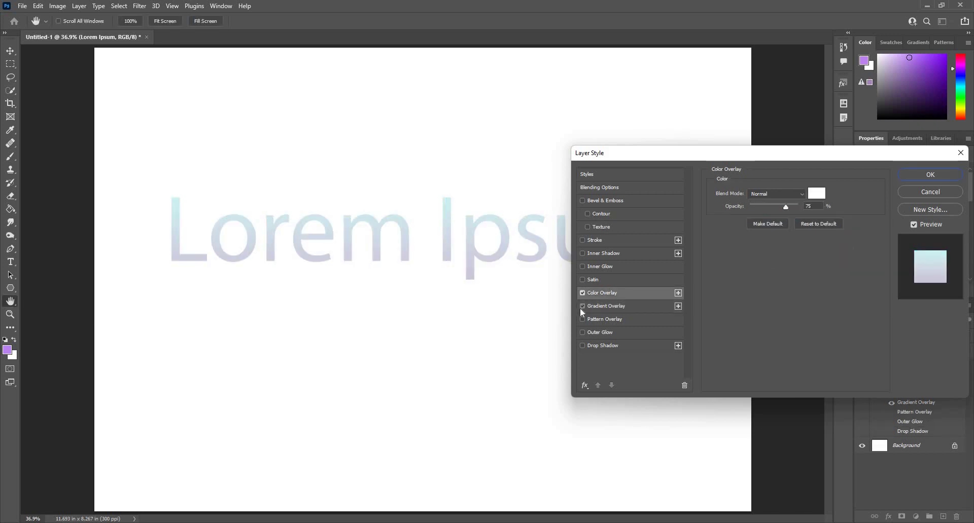
{"action": "left_click", "coordinate": [589, 307]}
{"action": "left_click", "coordinate": [603, 292]}
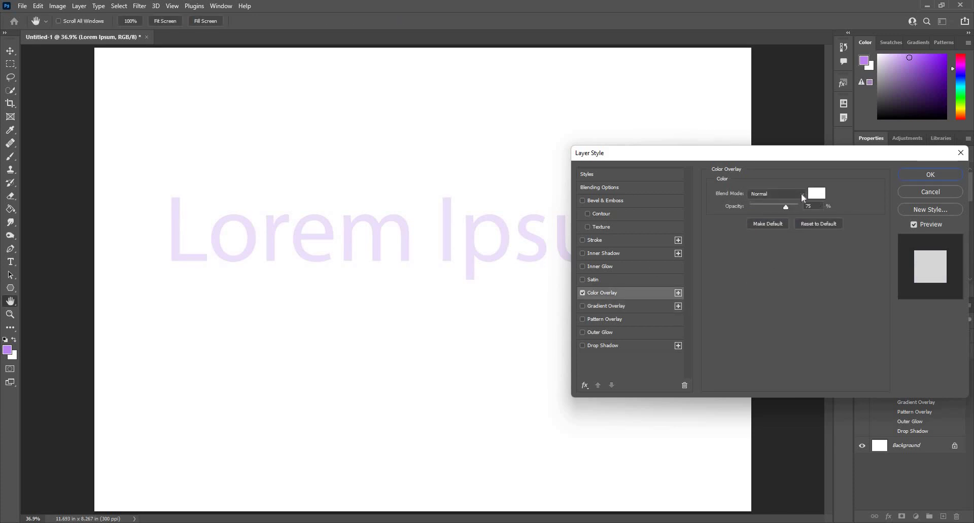
{"action": "left_click", "coordinate": [802, 194]}
{"action": "left_click", "coordinate": [816, 193]}
{"action": "left_click", "coordinate": [816, 193]}
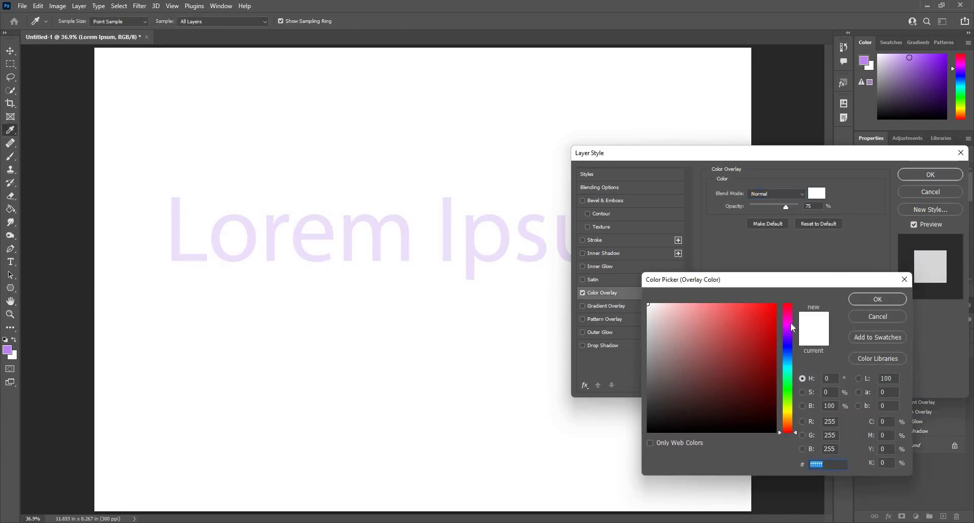
{"action": "left_click_drag", "start_coordinate": [790, 322], "coordinate": [787, 360]}
{"action": "type", "text": "00e4ff"}
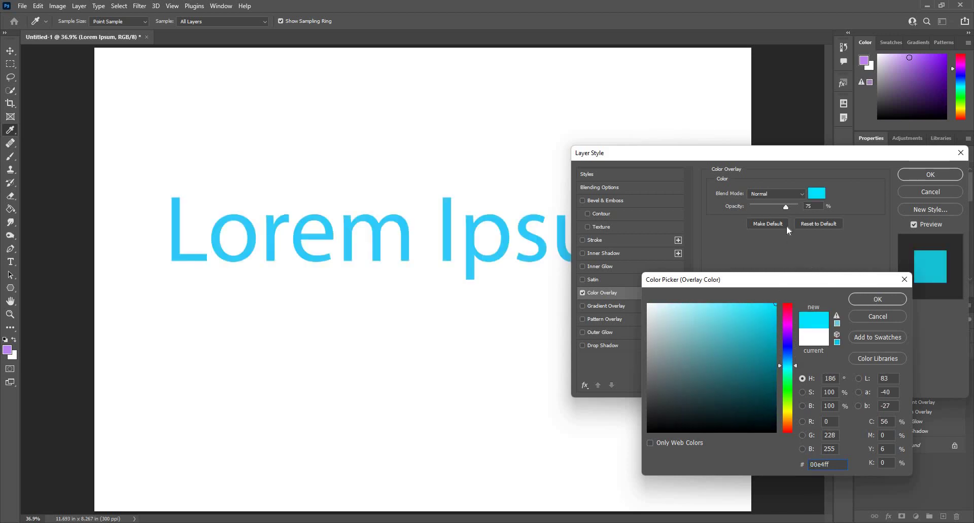
{"action": "key", "text": "Return"}
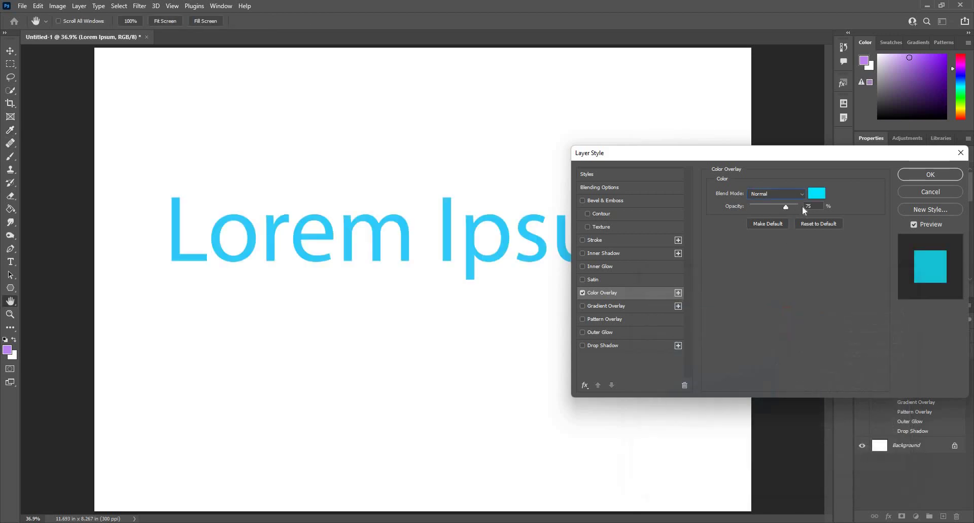
{"action": "key", "text": "Tab"}
{"action": "type", "text": "100"}
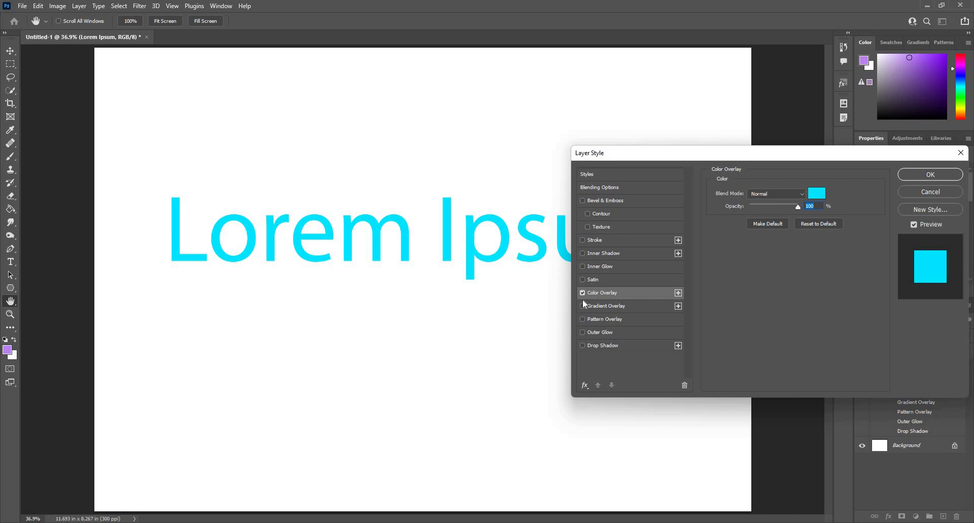
Step: Swap the colour overlay for a red ff2828 Satin widened to 152 px, then turn Satin off
{"action": "left_click", "coordinate": [583, 293]}
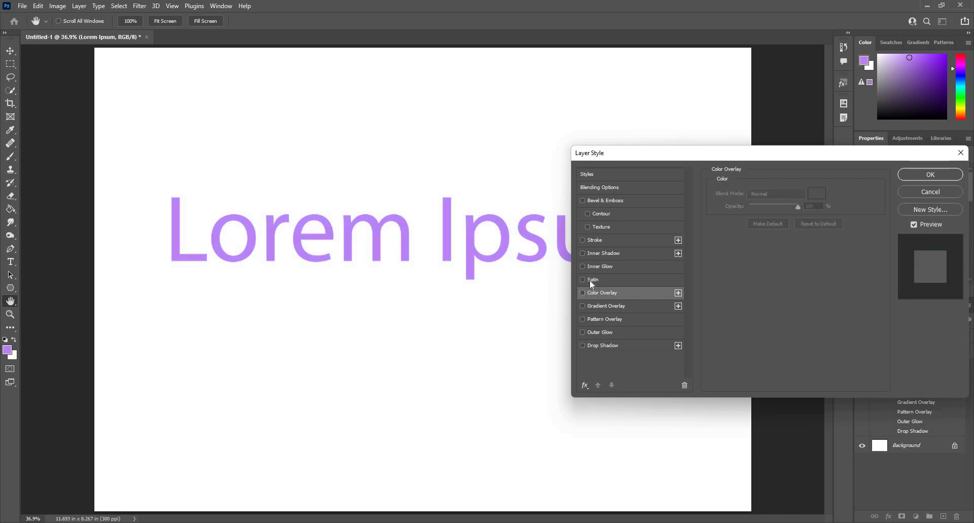
{"action": "left_click", "coordinate": [609, 280]}
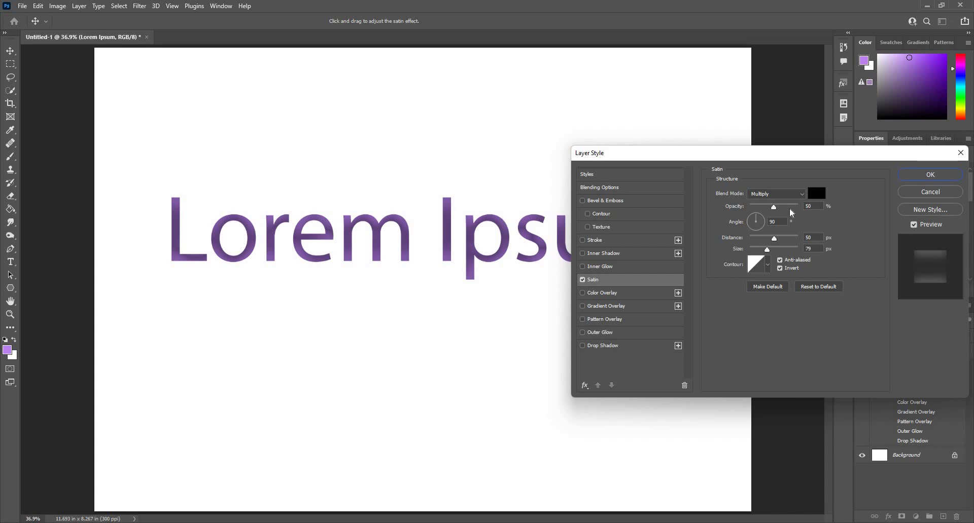
{"action": "left_click", "coordinate": [817, 194]}
{"action": "type", "text": "ff2828"}
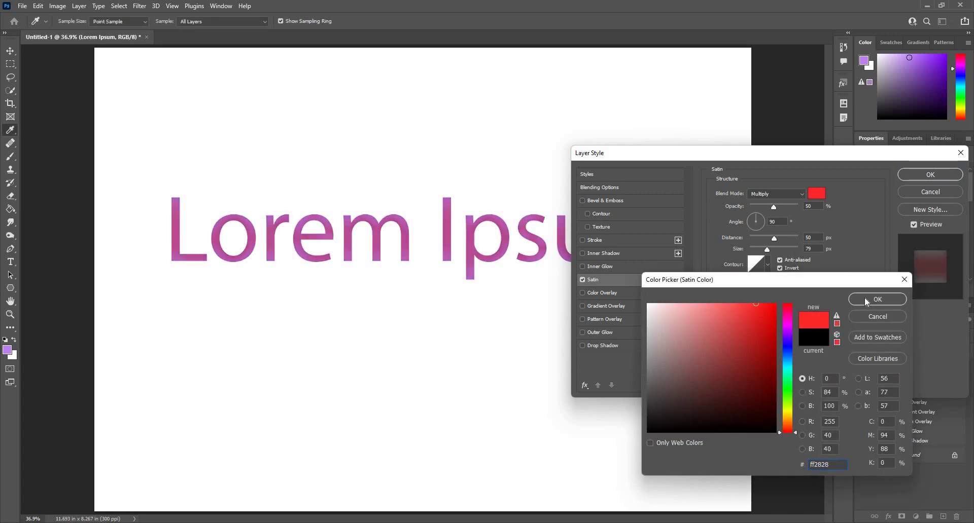
{"action": "left_click", "coordinate": [866, 299]}
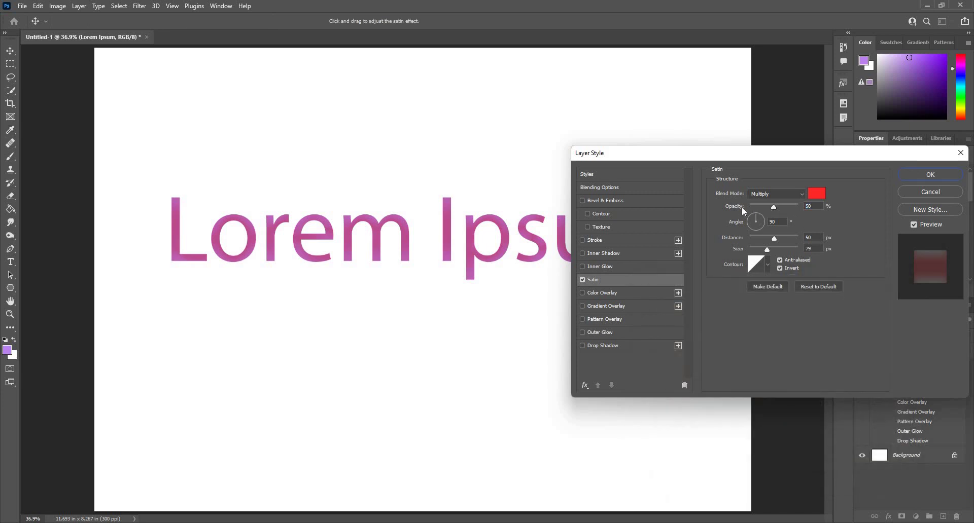
{"action": "left_click_drag", "start_coordinate": [742, 208], "coordinate": [741, 252]}
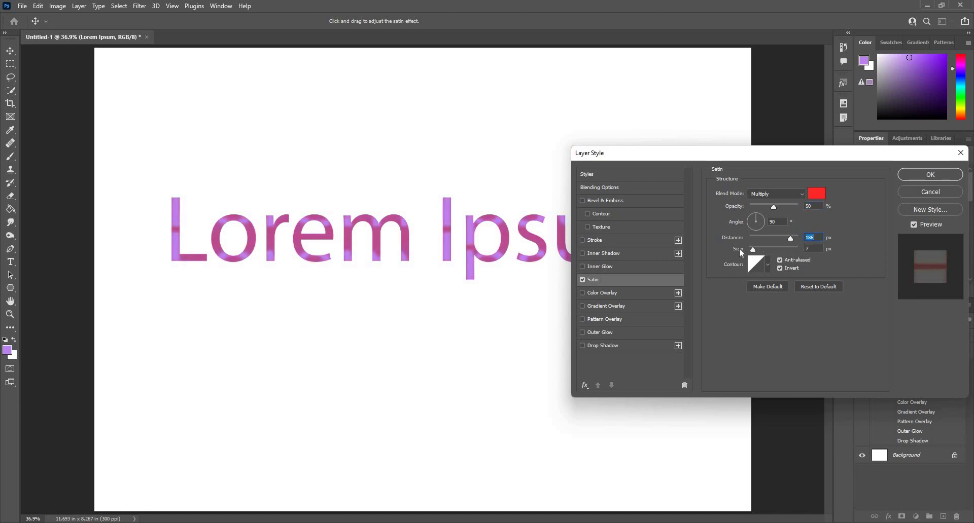
{"action": "left_click", "coordinate": [781, 256]}
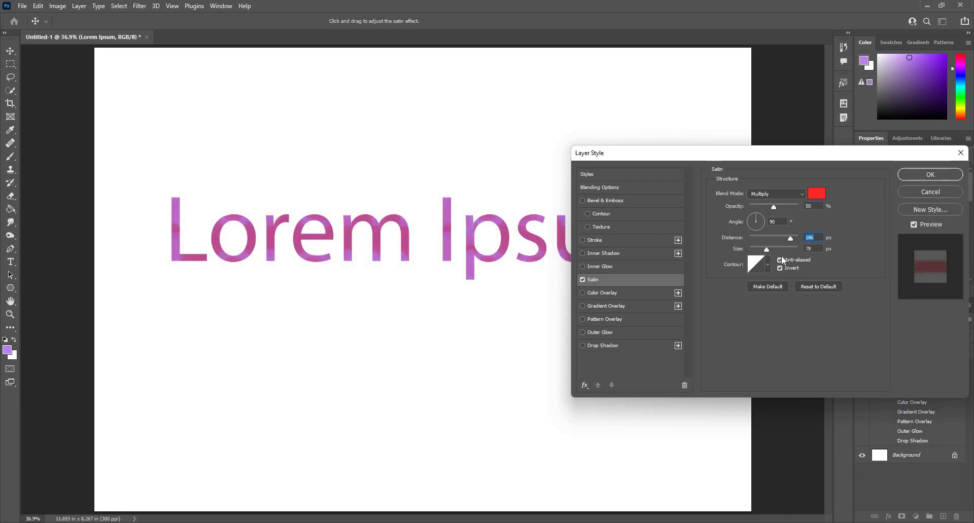
{"action": "left_click", "coordinate": [584, 278]}
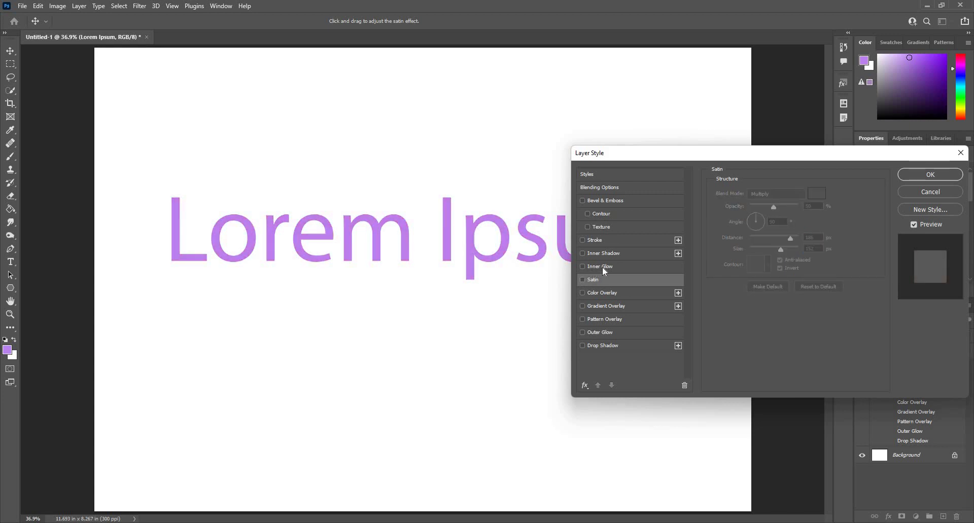
Step: Enable a red Inner Glow on the text at 100% opacity
{"action": "left_click", "coordinate": [602, 267]}
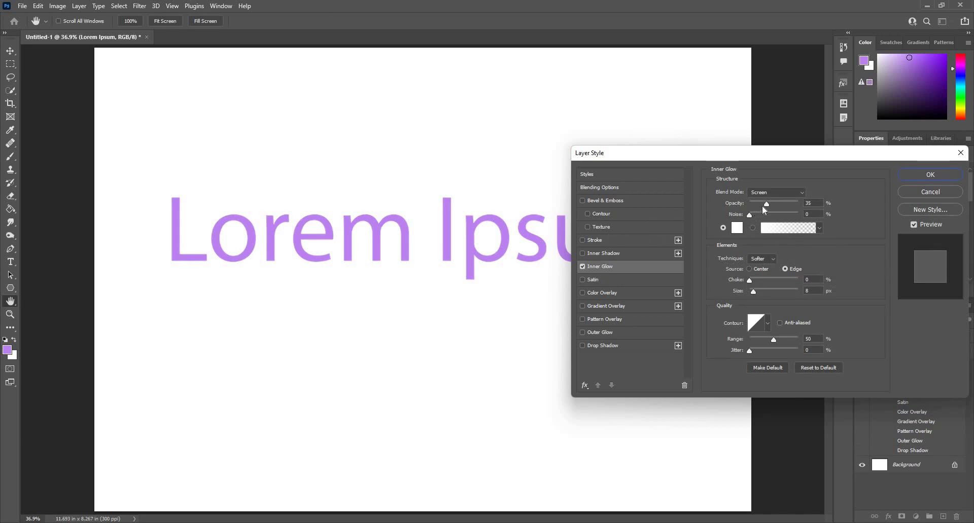
{"action": "left_click", "coordinate": [790, 202]}
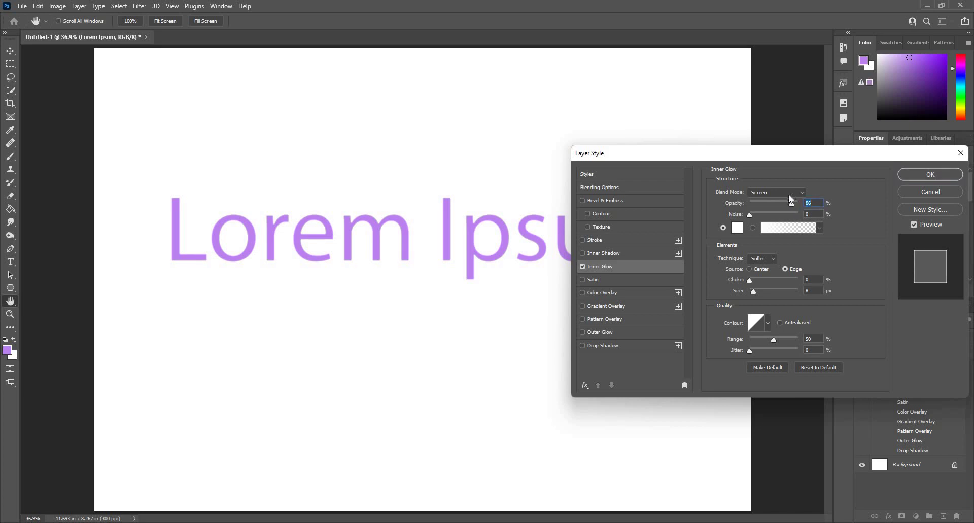
{"action": "left_click", "coordinate": [736, 228]}
{"action": "left_click", "coordinate": [769, 303]}
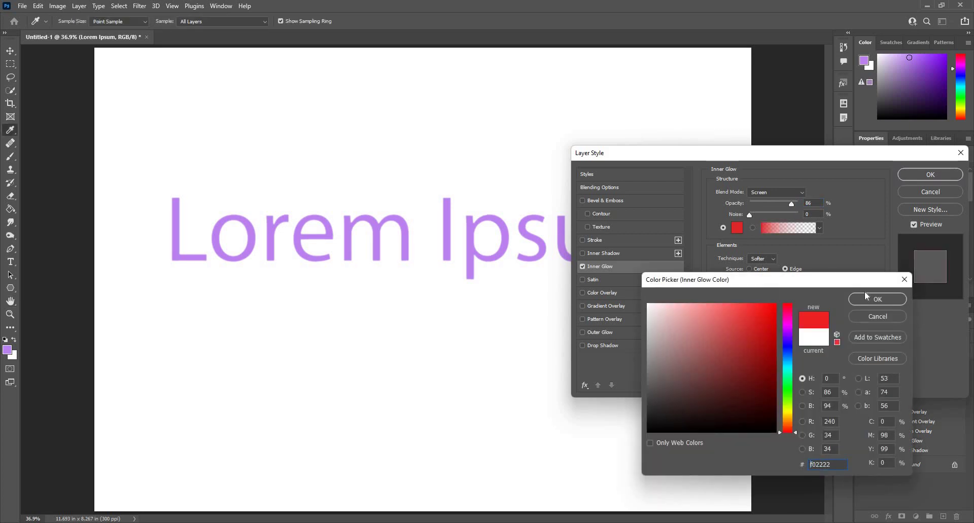
{"action": "left_click", "coordinate": [865, 301]}
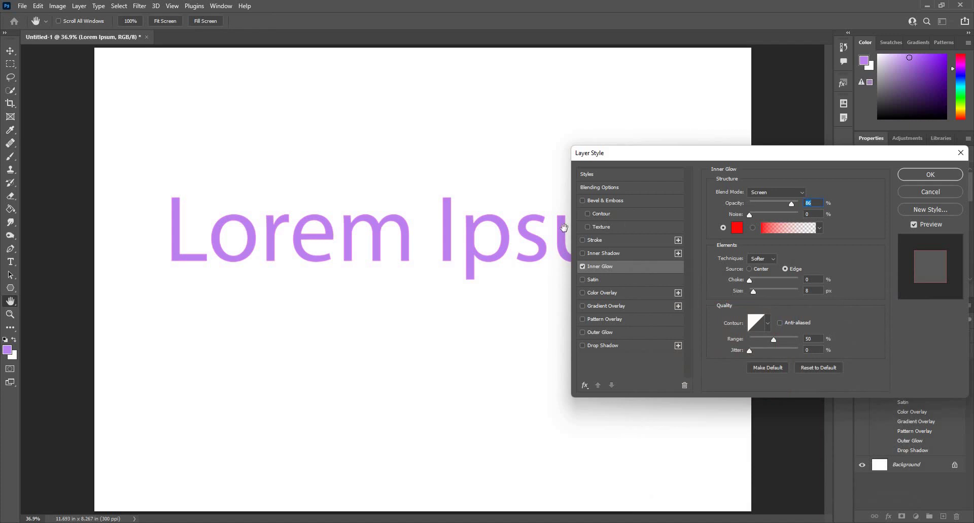
{"action": "key", "text": "alt"}
{"action": "left_click_drag", "start_coordinate": [388, 252], "coordinate": [385, 230]}
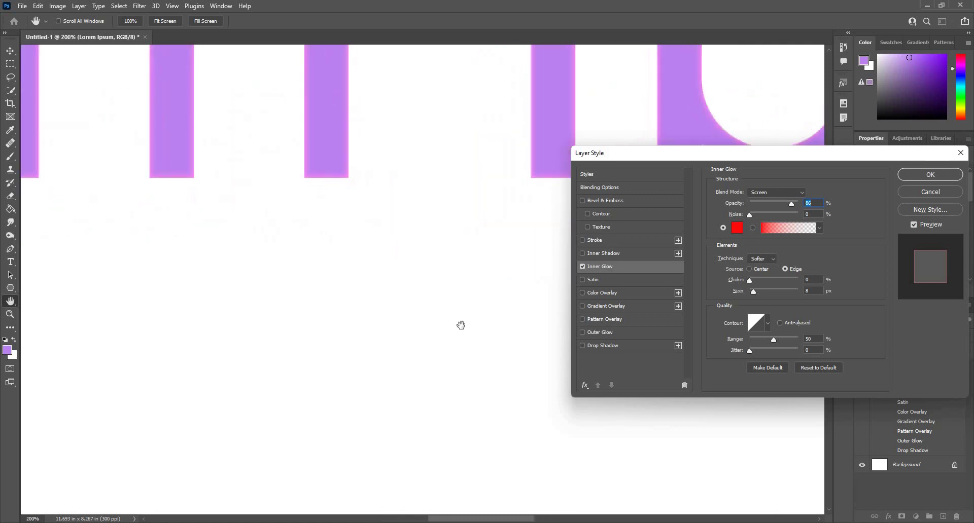
{"action": "left_click_drag", "start_coordinate": [461, 325], "coordinate": [506, 364]}
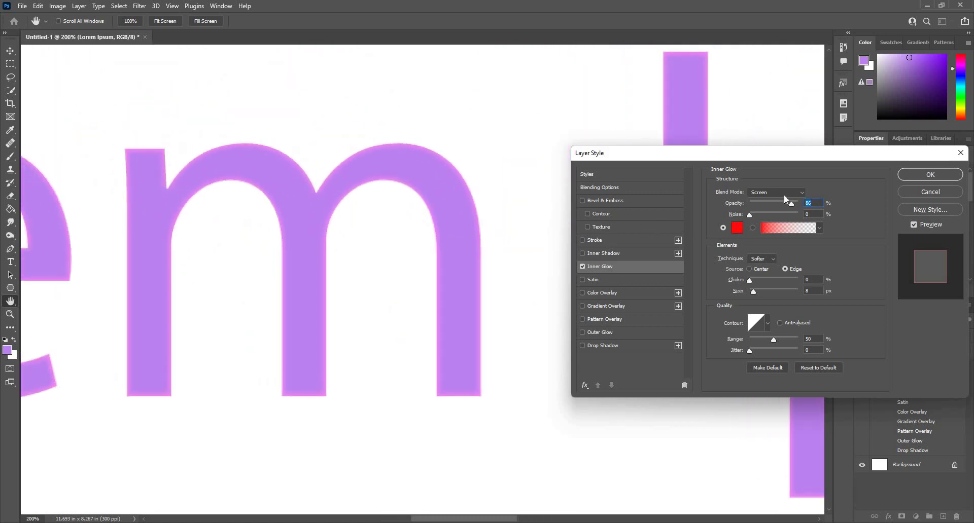
{"action": "key", "text": "Up"}
{"action": "key", "text": "Up"}
{"action": "key", "text": "Up"}
{"action": "key", "text": "Up"}
{"action": "key", "text": "Up"}
Step: Set the inner glow to 20% choke and 16 px size, radiating from the centre
{"action": "left_click_drag", "start_coordinate": [764, 290], "coordinate": [757, 286]}
{"action": "left_click", "coordinate": [770, 280]}
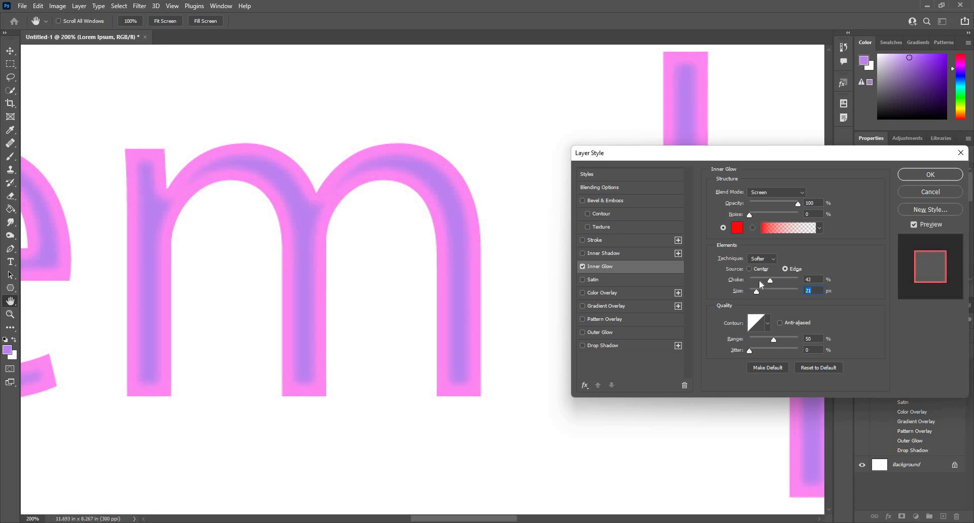
{"action": "left_click", "coordinate": [758, 282]}
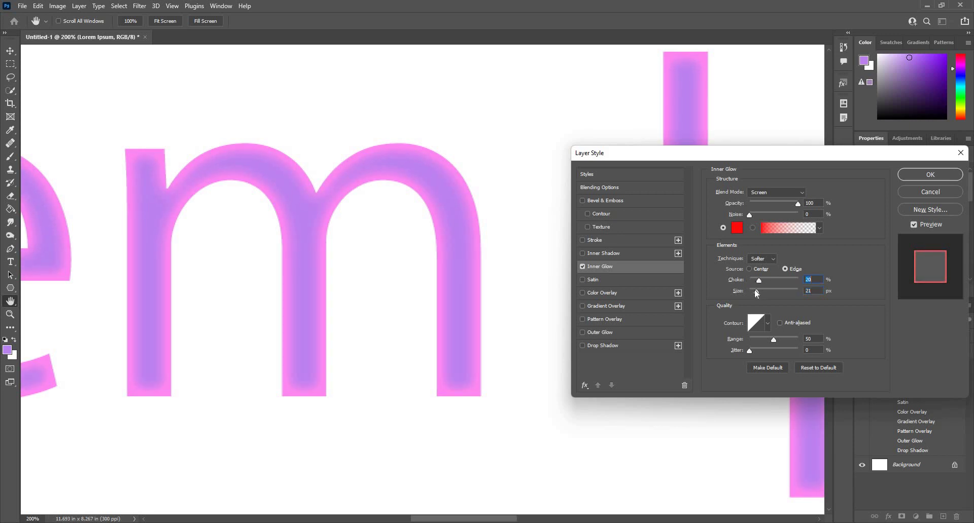
{"action": "left_click_drag", "start_coordinate": [755, 290], "coordinate": [756, 292]}
{"action": "left_click", "coordinate": [755, 291]}
{"action": "left_click", "coordinate": [749, 269]}
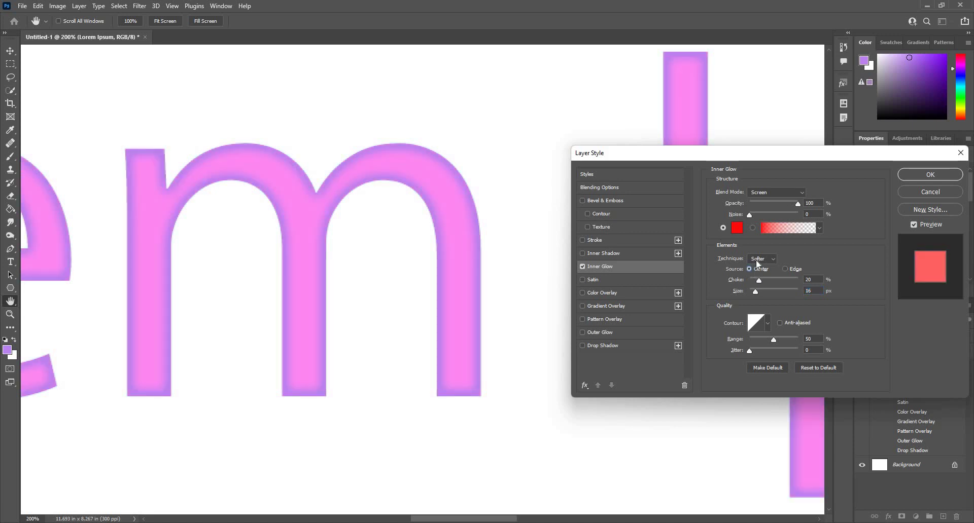
Step: Keep the Softer technique after trying Precise, and choose the sixth contour preset, anti-aliased
{"action": "left_click", "coordinate": [756, 259]}
{"action": "left_click", "coordinate": [762, 276]}
{"action": "left_click", "coordinate": [761, 259]}
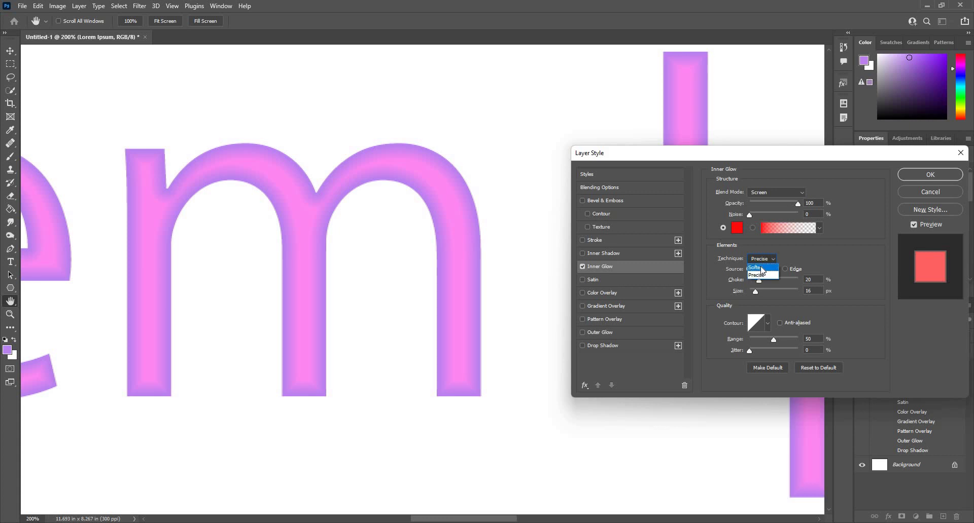
{"action": "left_click", "coordinate": [758, 268]}
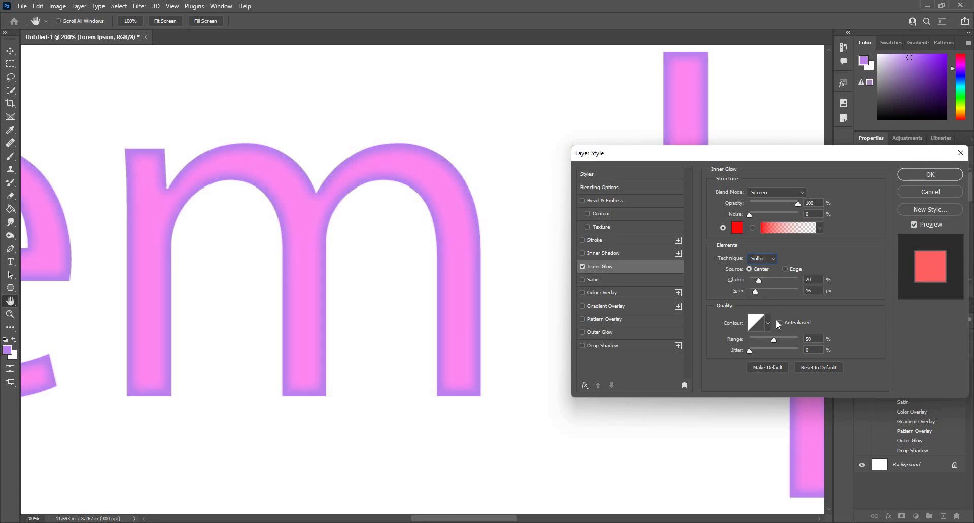
{"action": "left_click", "coordinate": [779, 324]}
{"action": "left_click", "coordinate": [767, 323]}
{"action": "left_click", "coordinate": [727, 350]}
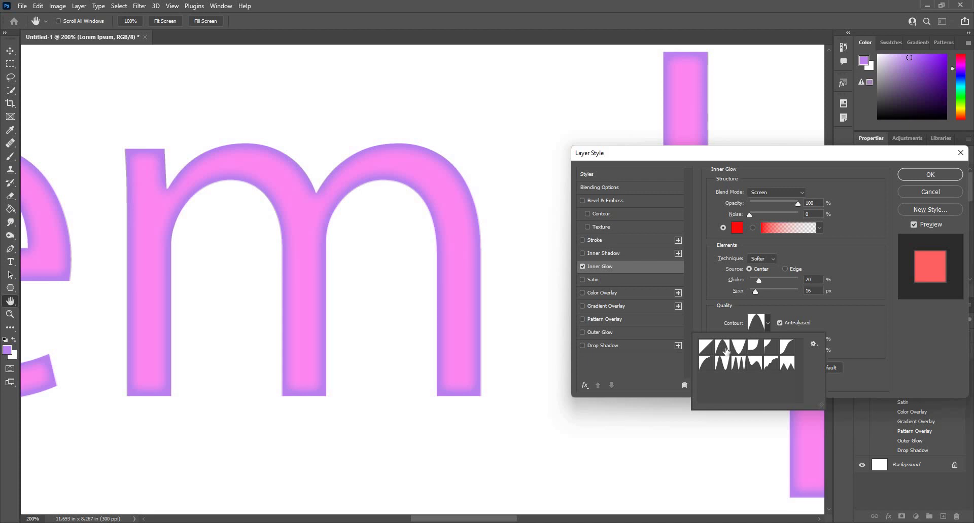
{"action": "left_click", "coordinate": [753, 348]}
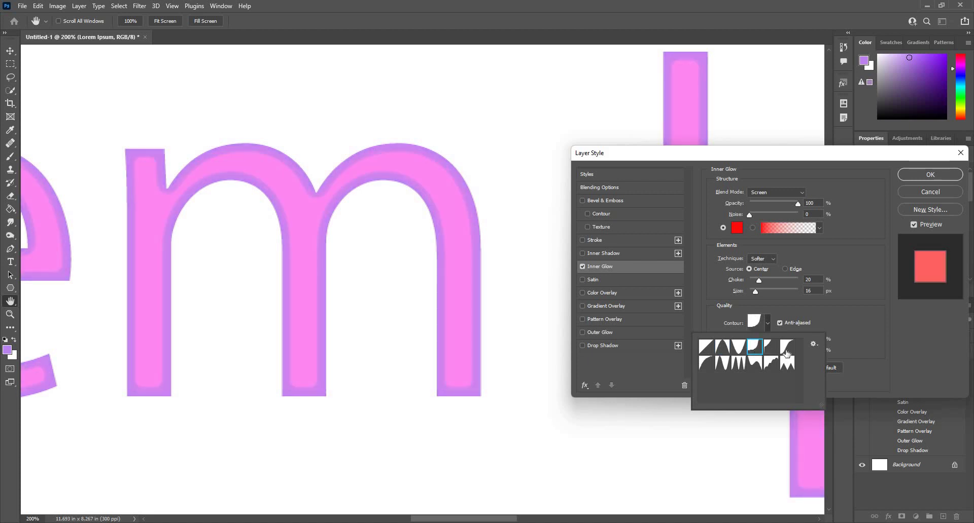
{"action": "left_click", "coordinate": [786, 353]}
{"action": "left_click", "coordinate": [597, 277]}
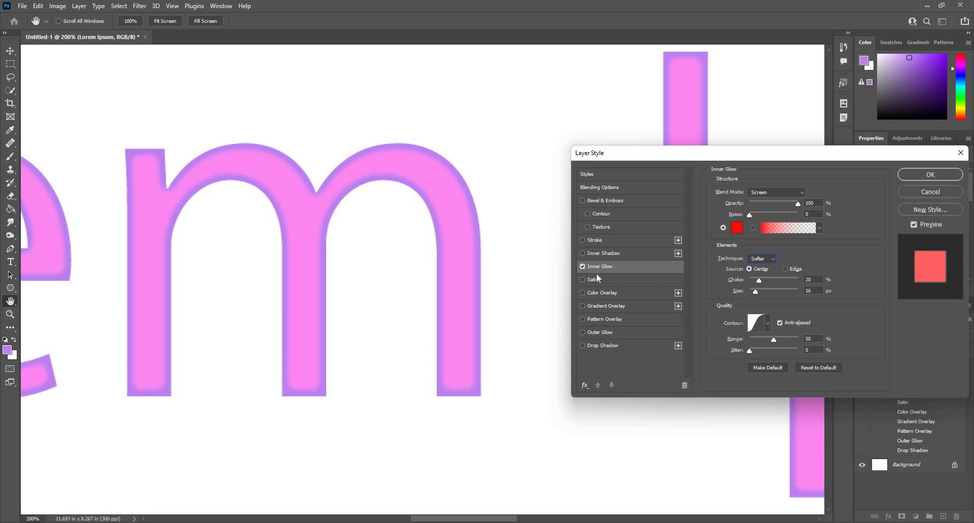
Step: Replace the text's Inner Glow with an Inner Shadow, positioning it on the letters
{"action": "left_click", "coordinate": [582, 267]}
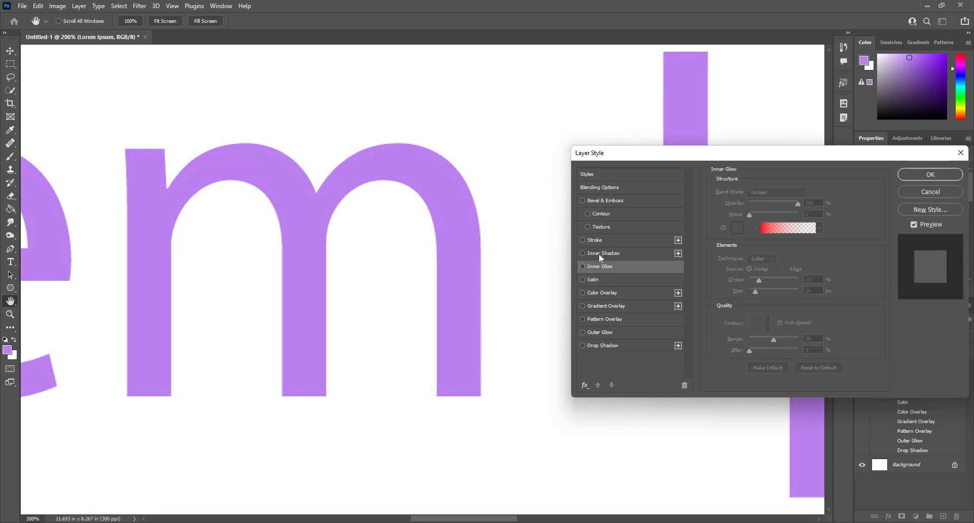
{"action": "left_click", "coordinate": [599, 254]}
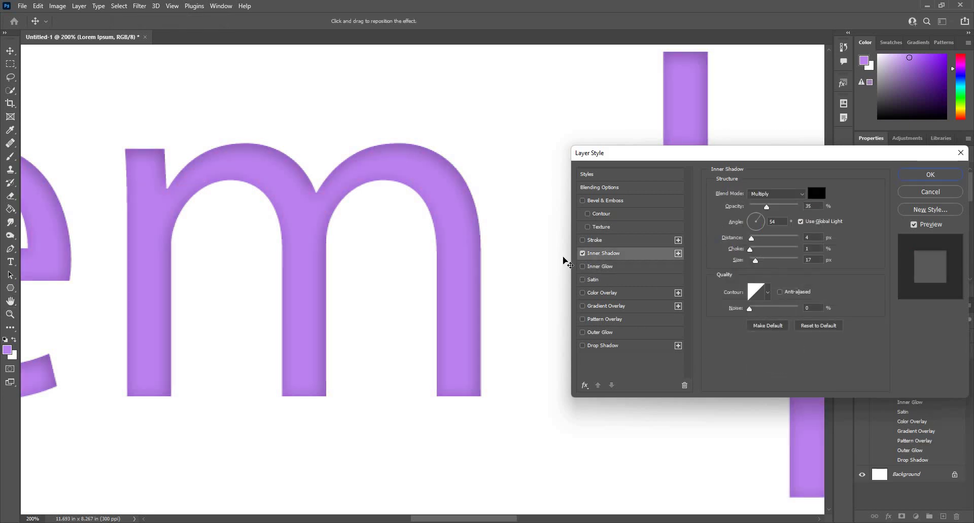
{"action": "left_click_drag", "start_coordinate": [394, 217], "coordinate": [631, 241]}
{"action": "key", "text": "ctrl+minus"}
{"action": "key", "text": "ctrl+minus"}
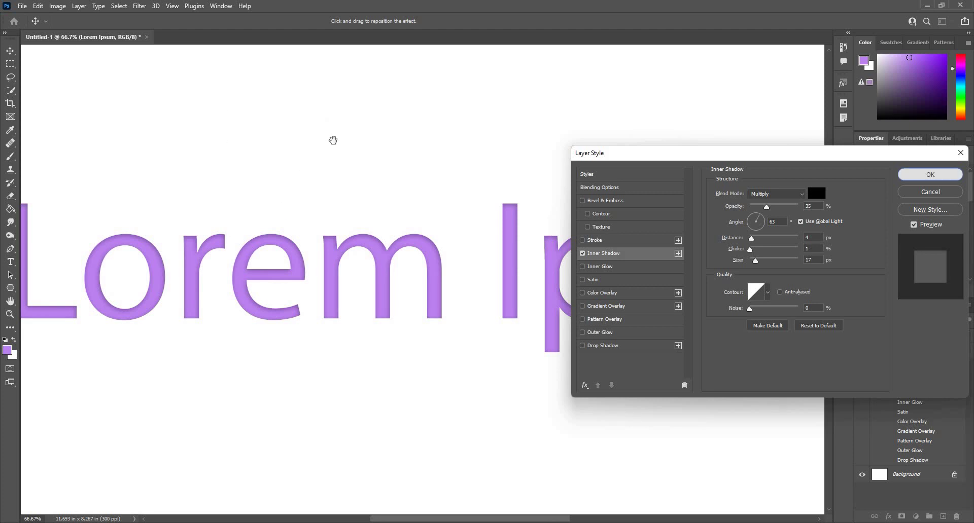
{"action": "key", "text": "Return"}
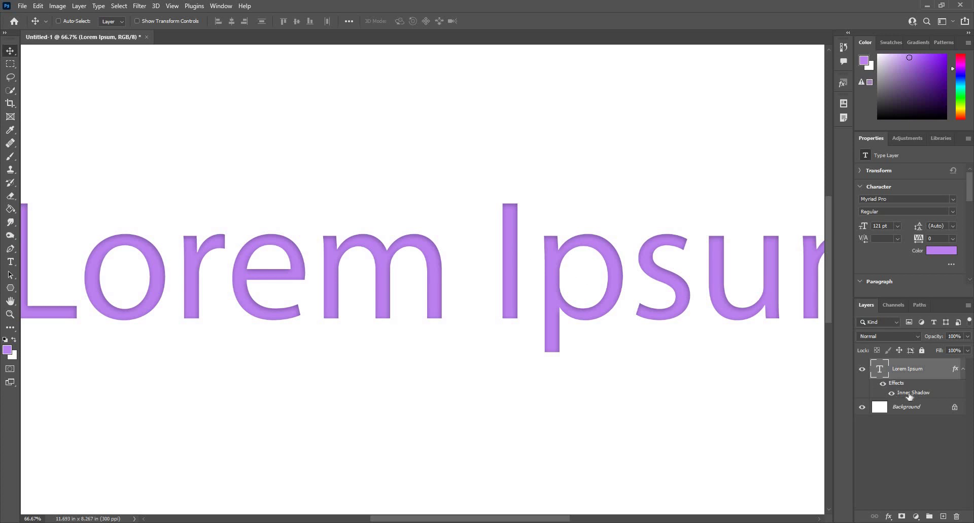
Step: Tune the Inner Shadow to 66% opacity, 3 px distance, 5% choke and 9 px size
{"action": "double_click", "coordinate": [910, 395]}
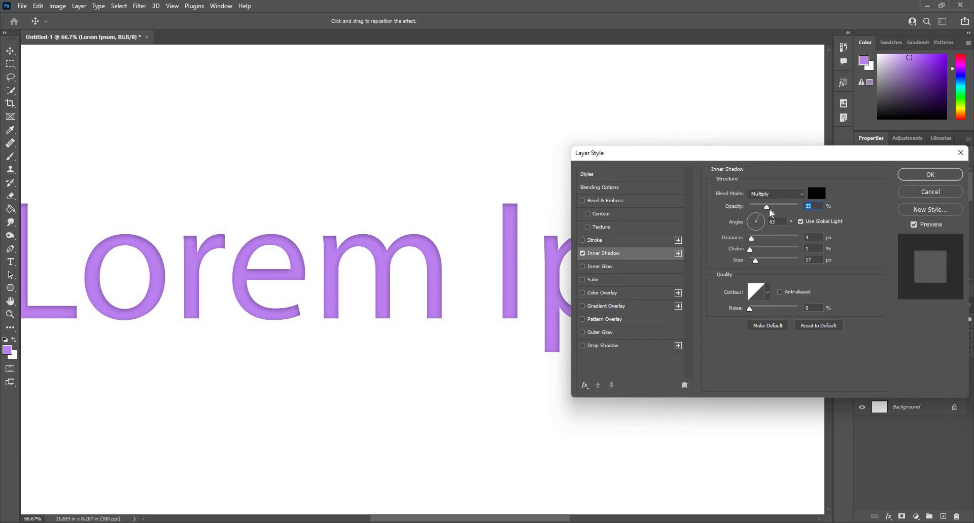
{"action": "left_click_drag", "start_coordinate": [768, 207], "coordinate": [784, 208]}
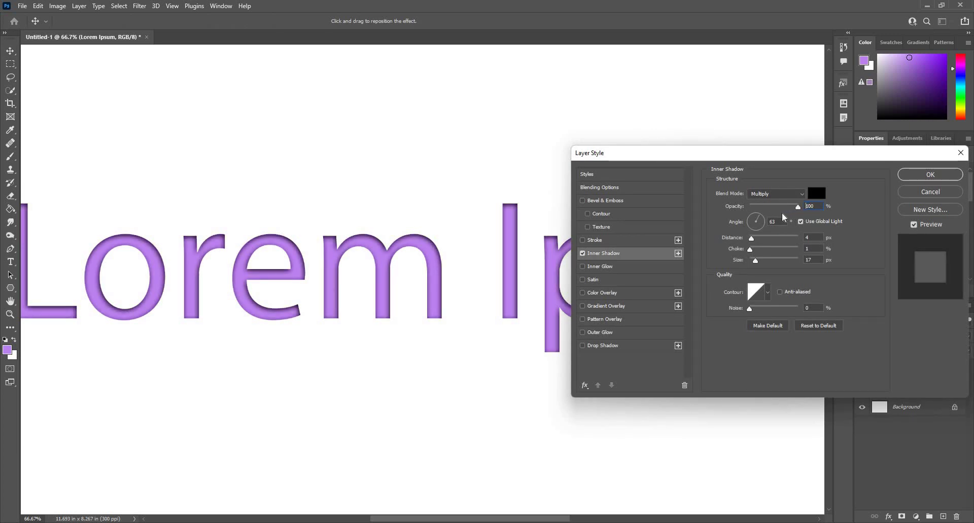
{"action": "left_click_drag", "start_coordinate": [751, 238], "coordinate": [759, 261]}
{"action": "key", "text": "Down"}
{"action": "key", "text": "Down"}
{"action": "key", "text": "Down"}
{"action": "key", "text": "Down"}
{"action": "key", "text": "Down"}
{"action": "key", "text": "Down"}
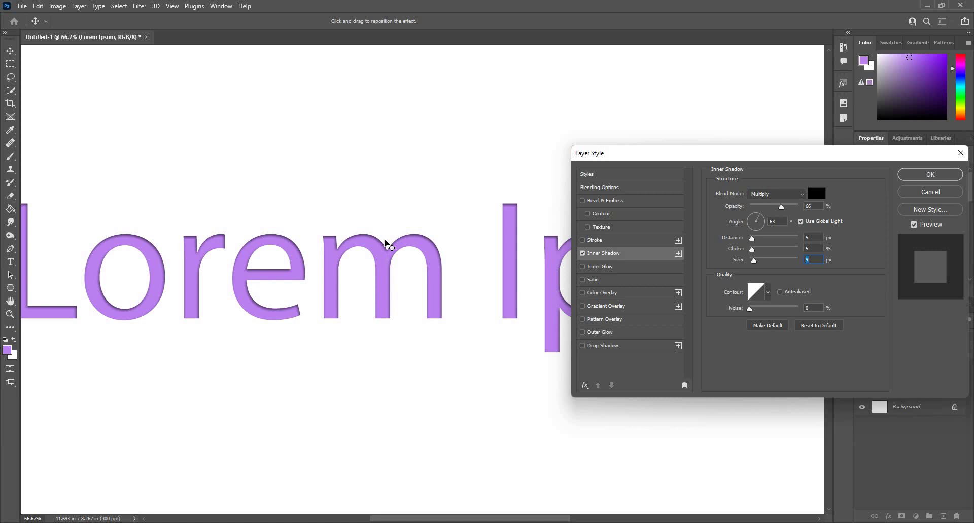
{"action": "left_click_drag", "start_coordinate": [384, 244], "coordinate": [391, 259]}
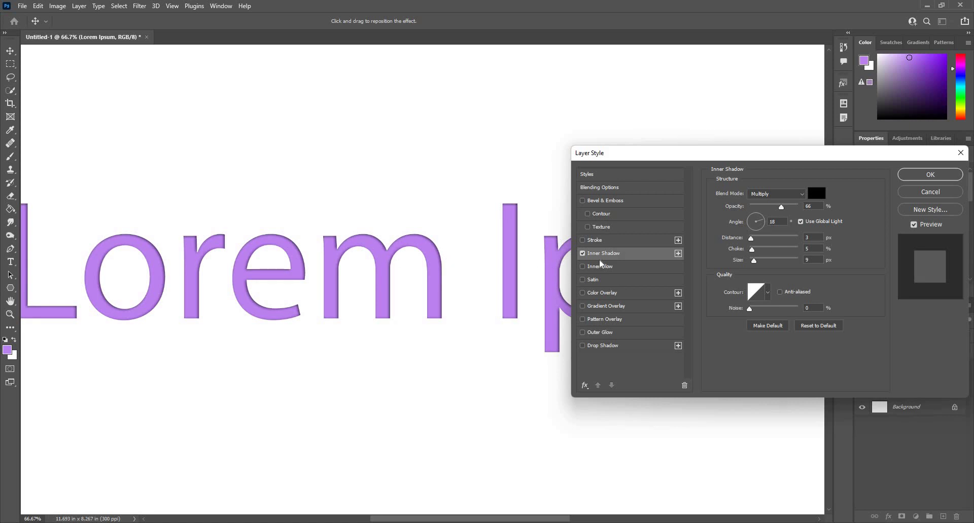
Step: Swap the Inner Shadow for a 10 px Stroke positioned outside the letters
{"action": "left_click", "coordinate": [588, 254]}
{"action": "left_click", "coordinate": [585, 252]}
{"action": "left_click", "coordinate": [592, 242]}
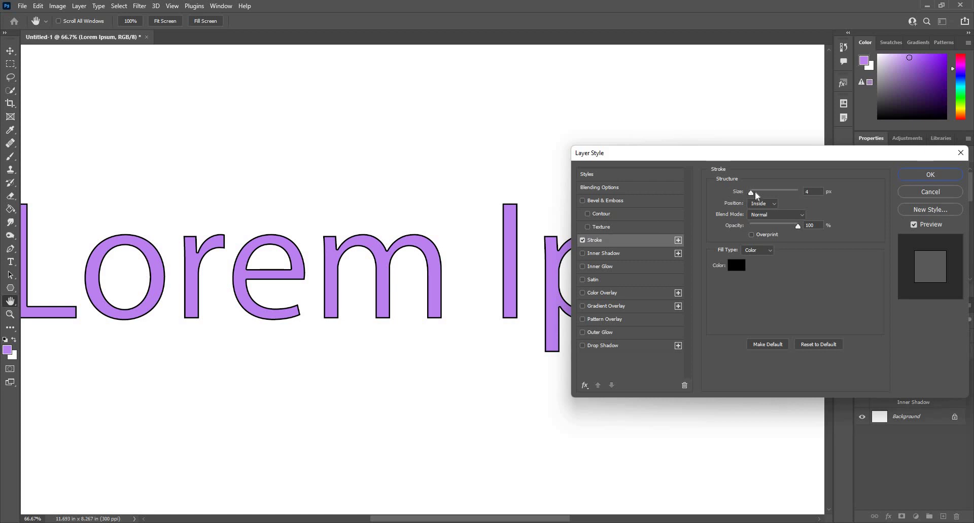
{"action": "left_click_drag", "start_coordinate": [761, 196], "coordinate": [754, 194]}
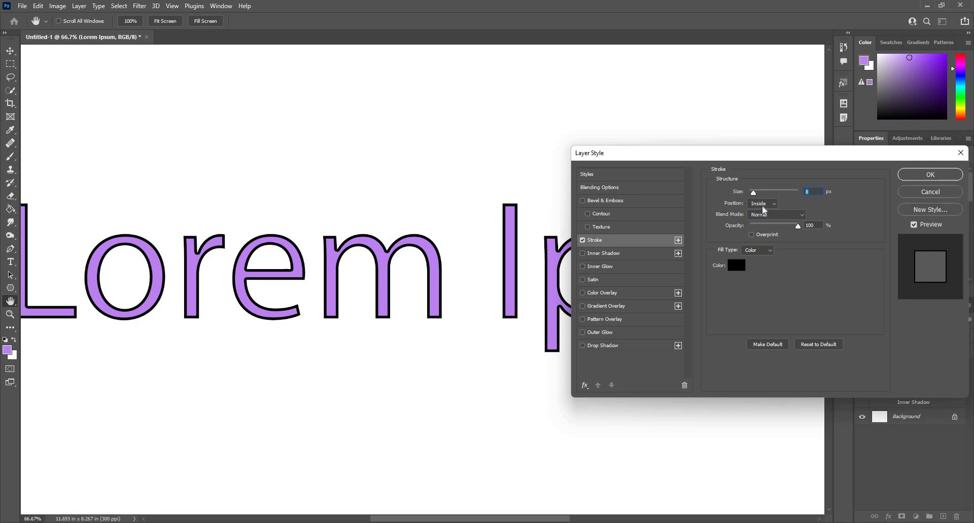
{"action": "left_click", "coordinate": [762, 205]}
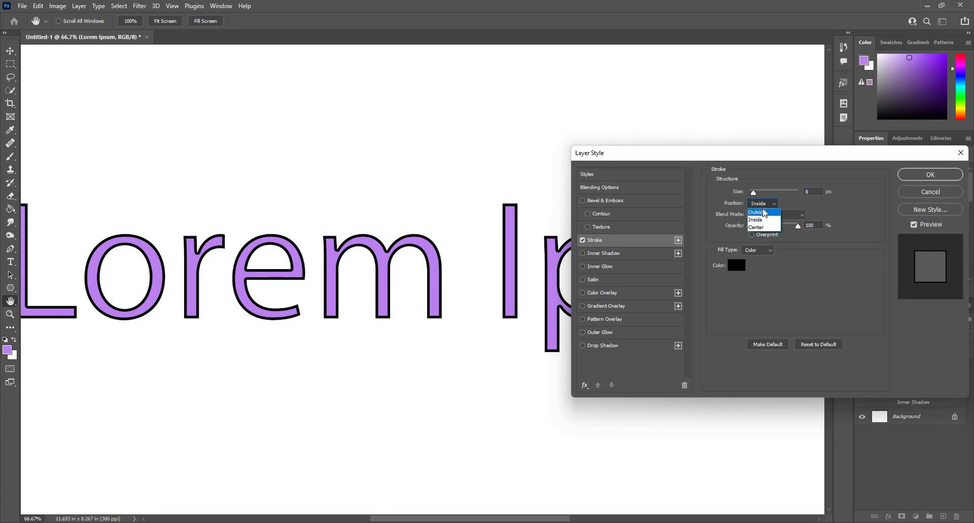
{"action": "left_click", "coordinate": [761, 212]}
Step: Try red ff1010 for the stroke colour, then settle on blue 2465f9
{"action": "left_click", "coordinate": [737, 266]}
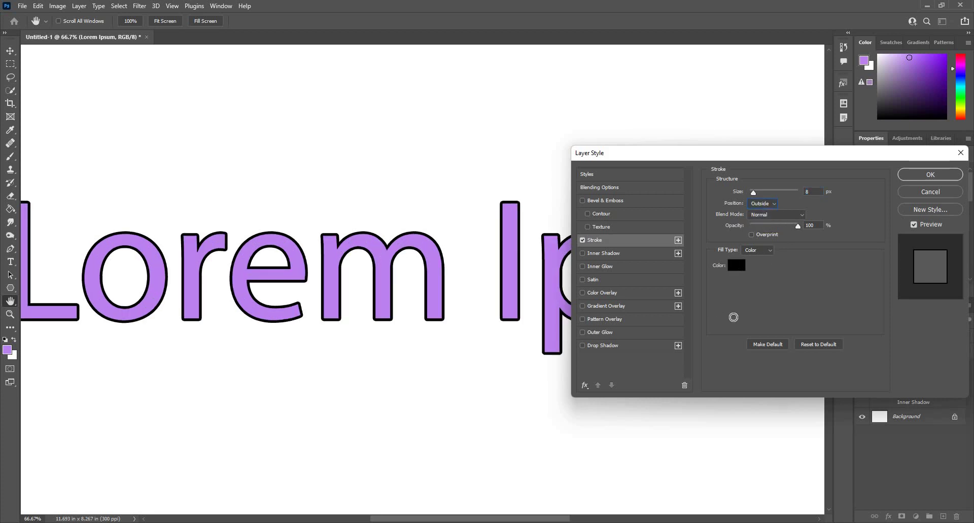
{"action": "type", "text": "ff1010"}
{"action": "left_click", "coordinate": [872, 299]}
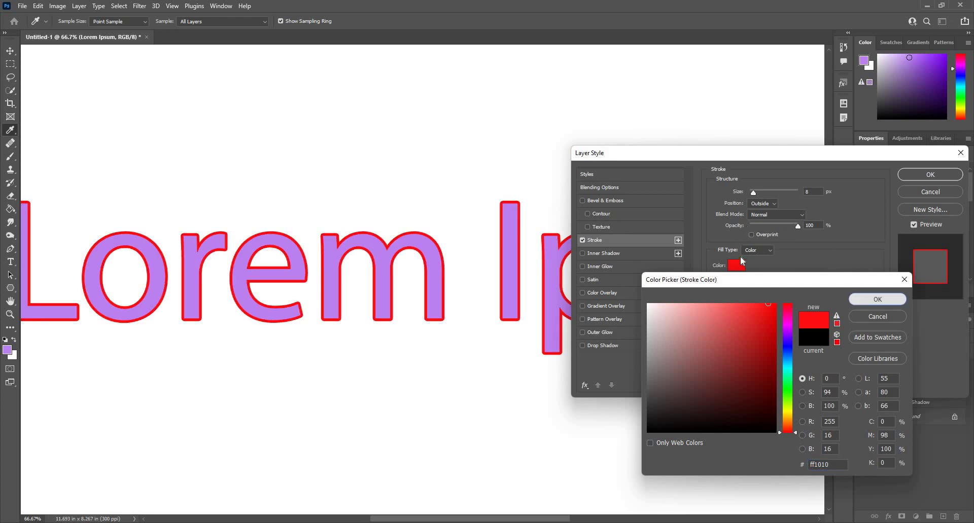
{"action": "left_click", "coordinate": [736, 266]}
{"action": "type", "text": "2465f9"}
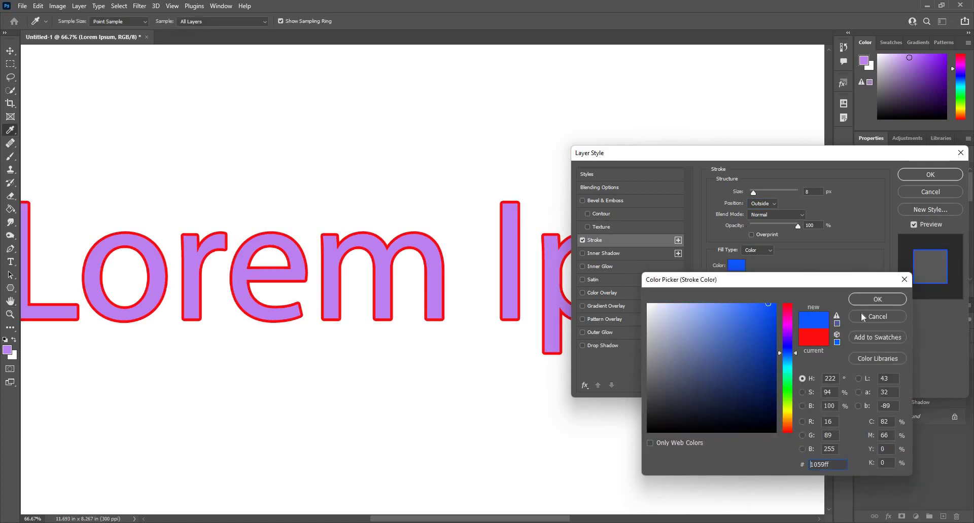
{"action": "left_click", "coordinate": [877, 299]}
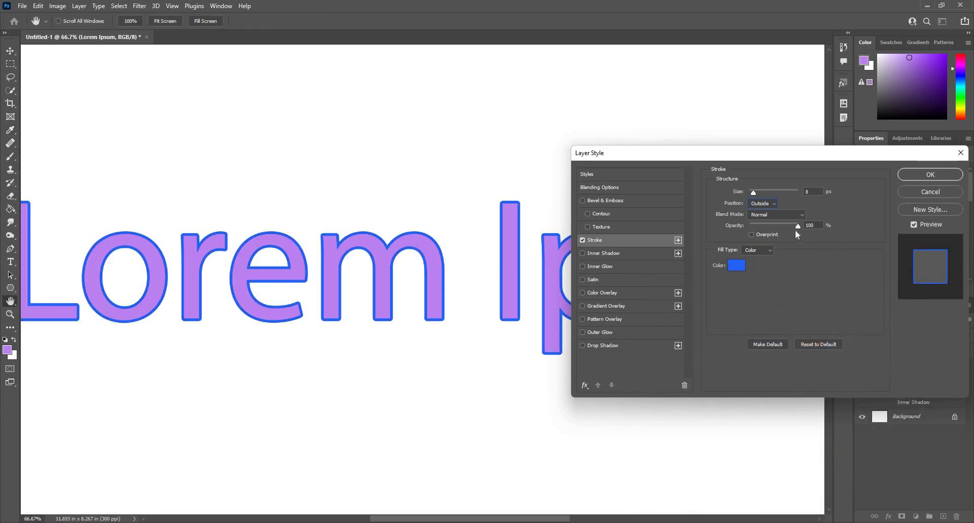
Step: Test stroke sizes and positions, ending with a 10 px stroke at Position Center
{"action": "left_click_drag", "start_coordinate": [754, 193], "coordinate": [756, 195]}
{"action": "left_click", "coordinate": [763, 203]}
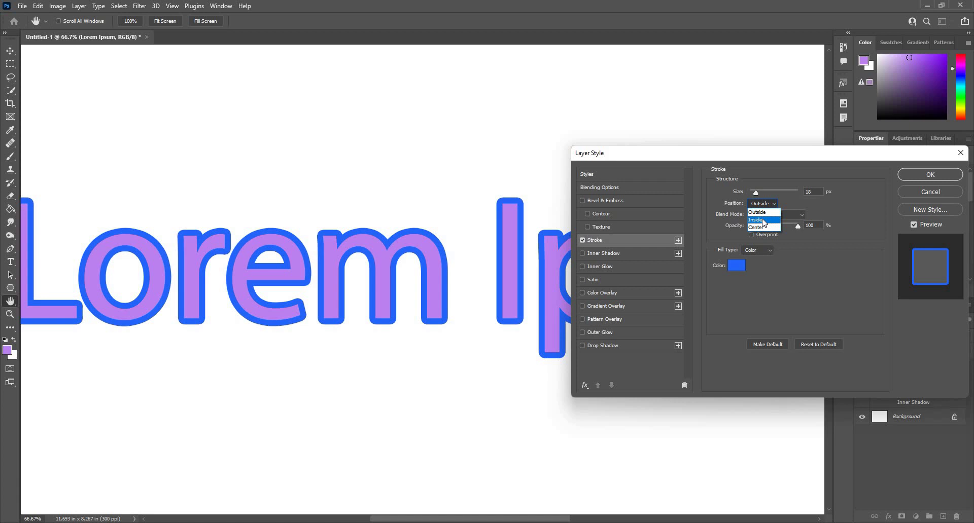
{"action": "left_click", "coordinate": [763, 222]}
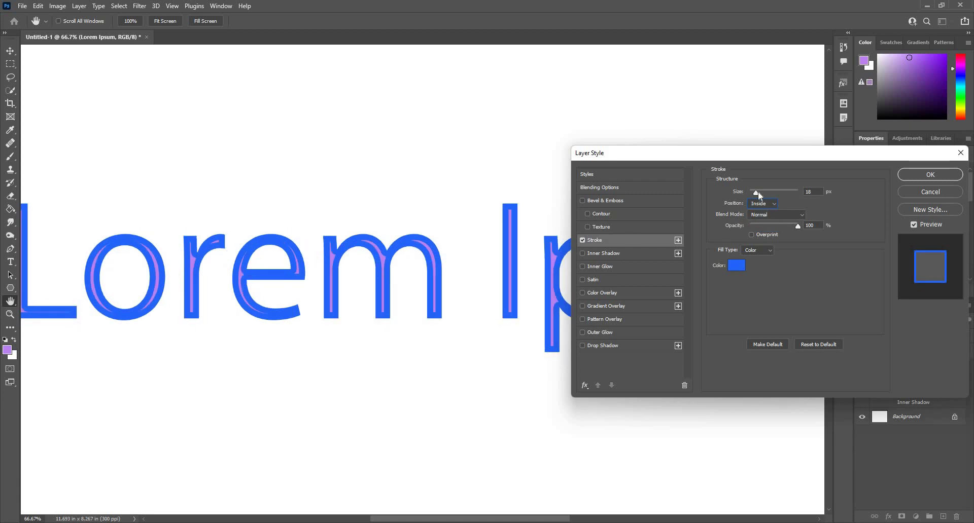
{"action": "left_click_drag", "start_coordinate": [758, 194], "coordinate": [754, 194]}
{"action": "left_click", "coordinate": [762, 204]}
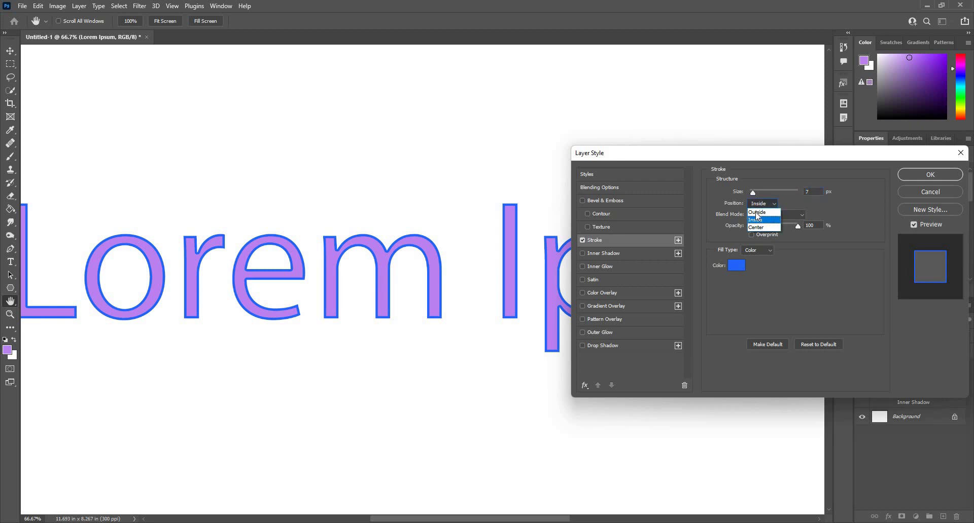
{"action": "left_click", "coordinate": [761, 231]}
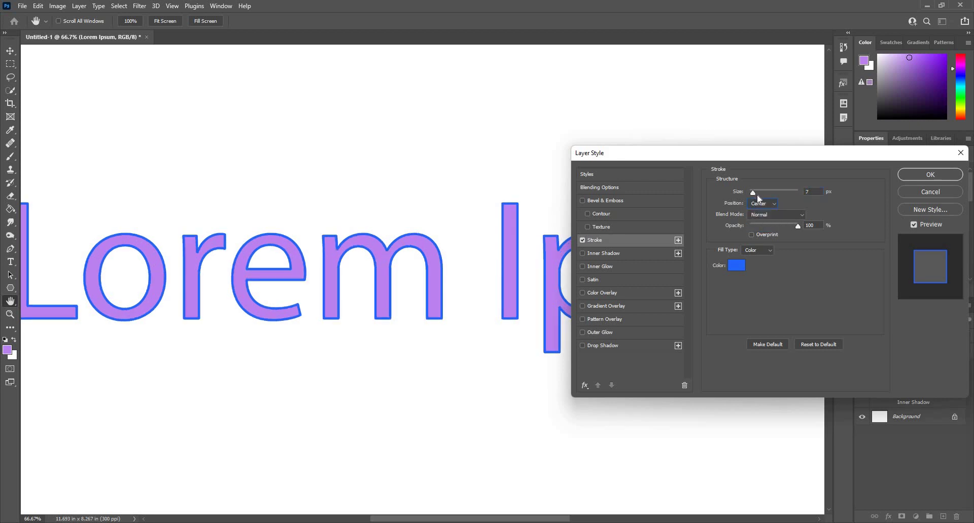
{"action": "left_click_drag", "start_coordinate": [759, 199], "coordinate": [752, 197]}
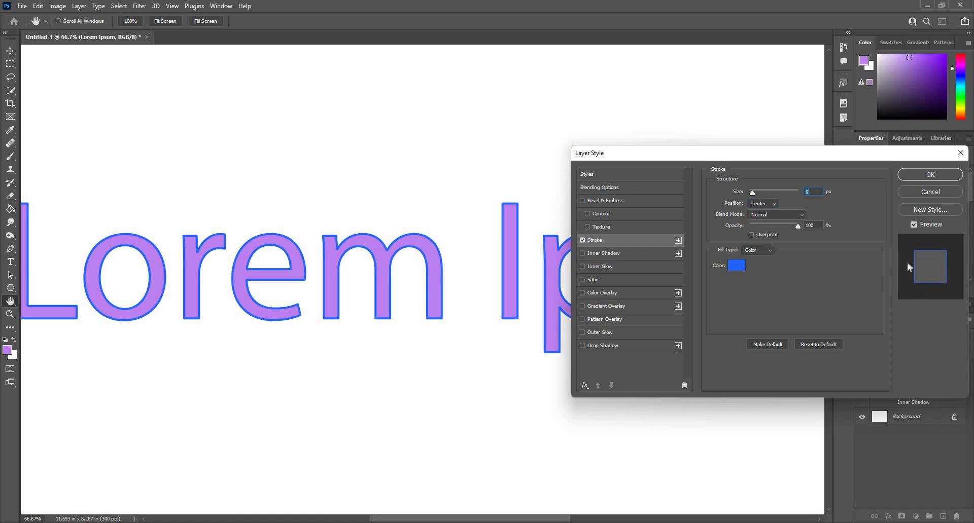
Step: Replace the Stroke with Bevel & Emboss, trying 178% depth and Chisel Hard technique
{"action": "left_click", "coordinate": [583, 239]}
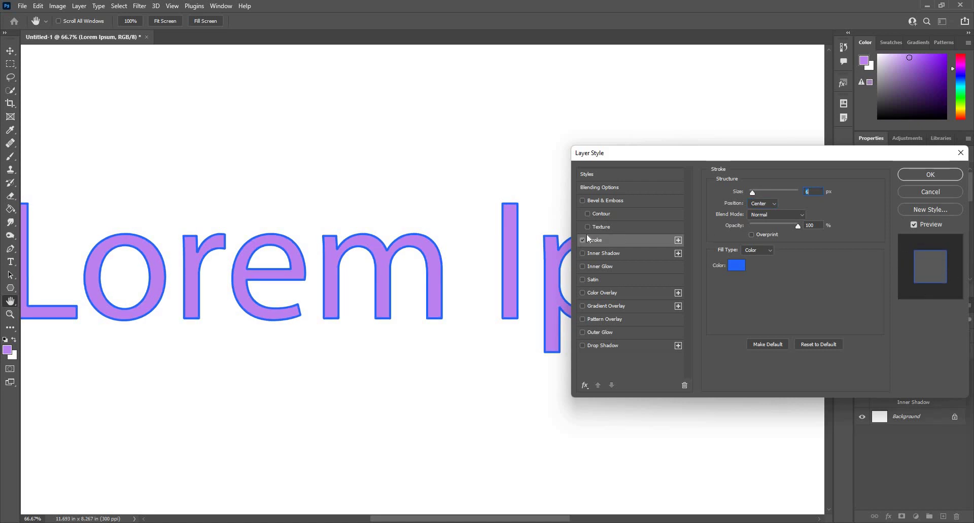
{"action": "left_click", "coordinate": [595, 203]}
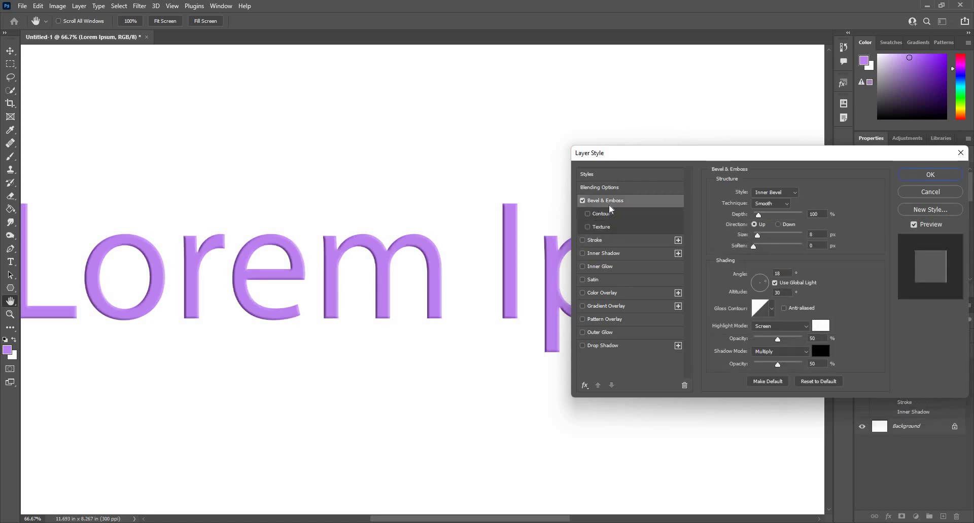
{"action": "mouse_move", "coordinate": [760, 217]}
{"action": "left_mouse_down"}
{"action": "mouse_move", "coordinate": [766, 214]}
{"action": "mouse_move", "coordinate": [757, 235]}
{"action": "mouse_move", "coordinate": [773, 247]}
{"action": "mouse_move", "coordinate": [754, 248]}
{"action": "mouse_move", "coordinate": [762, 240]}
{"action": "left_mouse_up"}
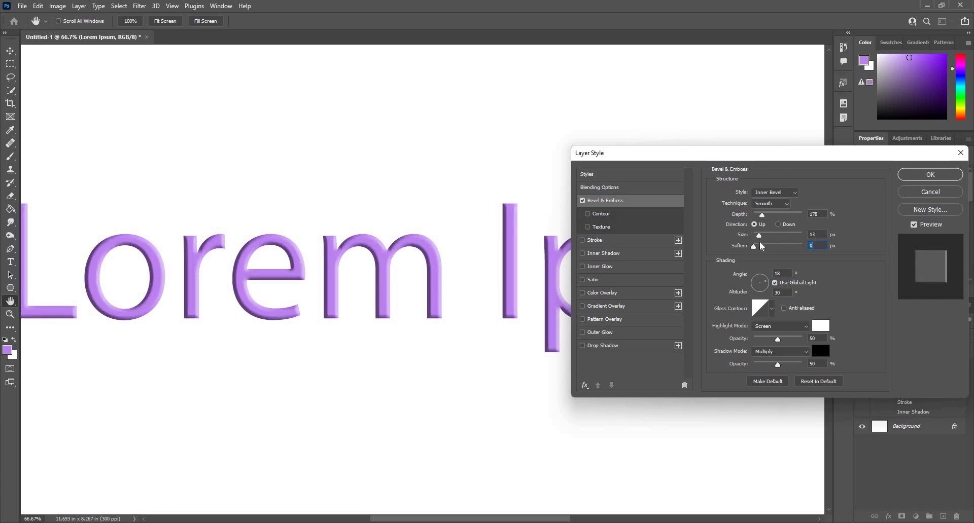
{"action": "left_click", "coordinate": [772, 204]}
{"action": "left_click", "coordinate": [772, 214]}
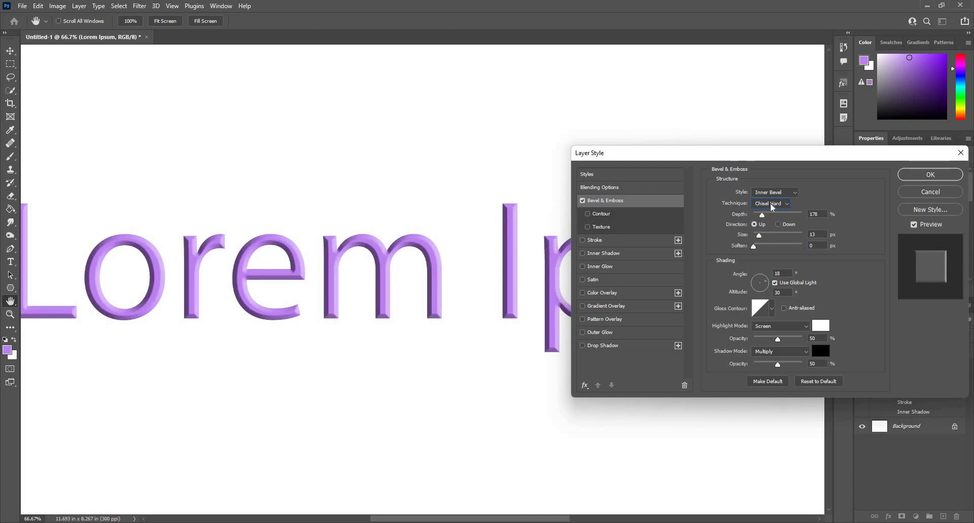
Step: Set the bevel to Chisel Soft, 74% depth, Direction Down, 51 px size, and apply
{"action": "left_click", "coordinate": [772, 205]}
{"action": "left_click", "coordinate": [775, 228]}
{"action": "left_click_drag", "start_coordinate": [759, 214], "coordinate": [755, 214]}
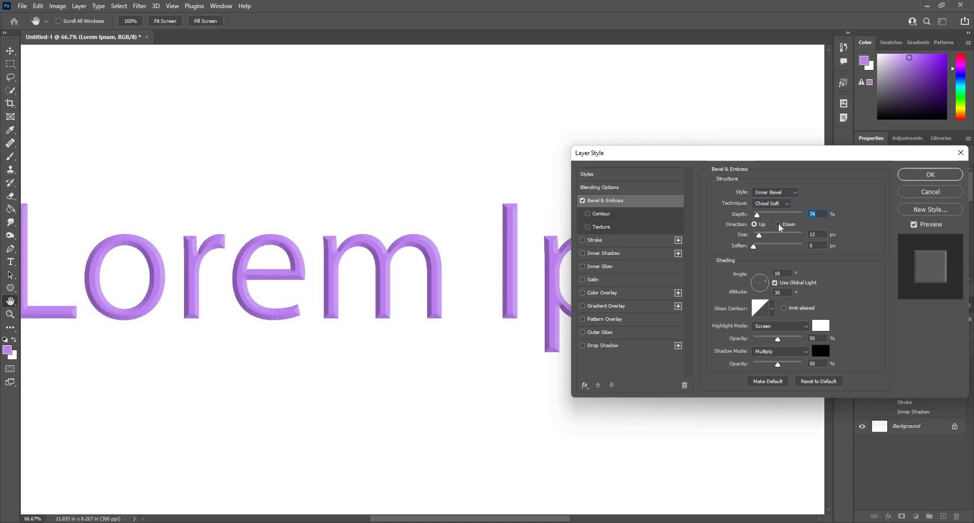
{"action": "left_click", "coordinate": [779, 226]}
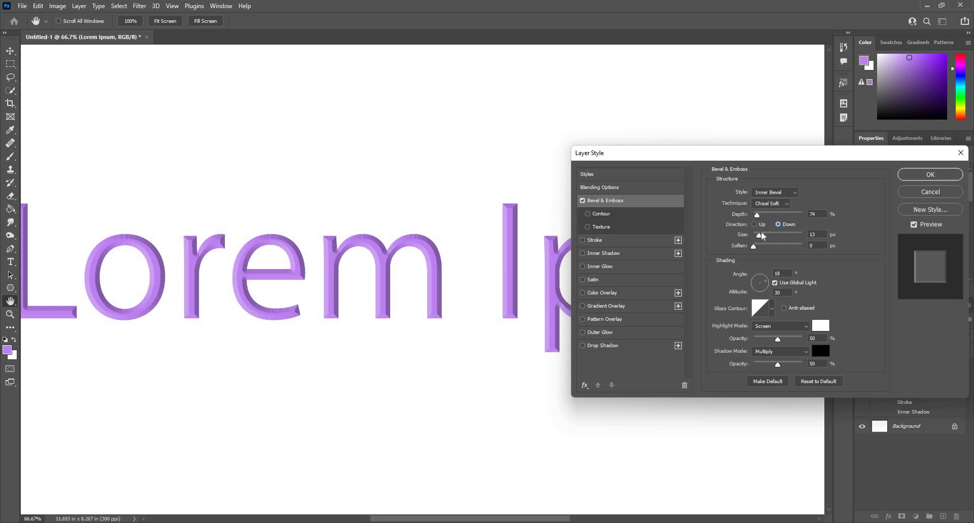
{"action": "left_click", "coordinate": [766, 235]}
{"action": "mouse_move", "coordinate": [768, 241]}
{"action": "left_mouse_down"}
{"action": "mouse_move", "coordinate": [759, 252]}
{"action": "mouse_move", "coordinate": [769, 252]}
{"action": "left_mouse_up"}
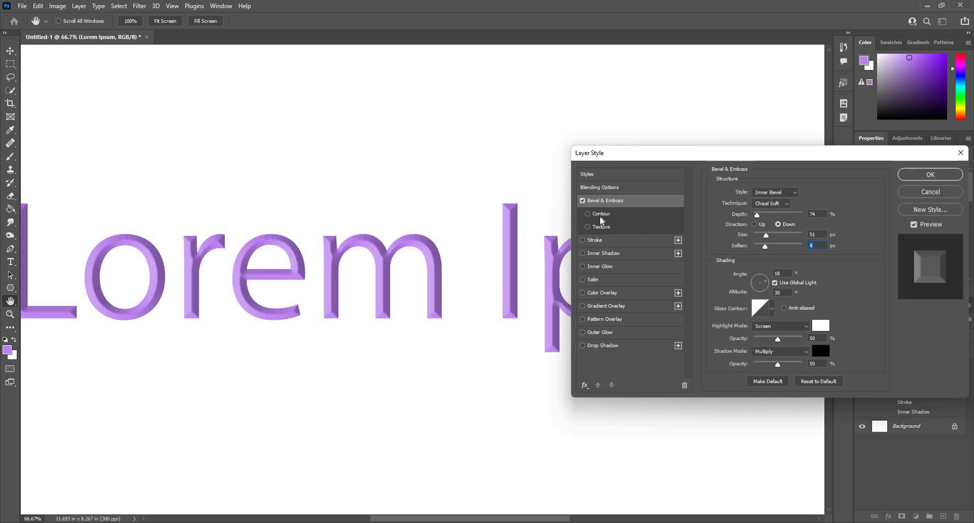
{"action": "left_click", "coordinate": [914, 177]}
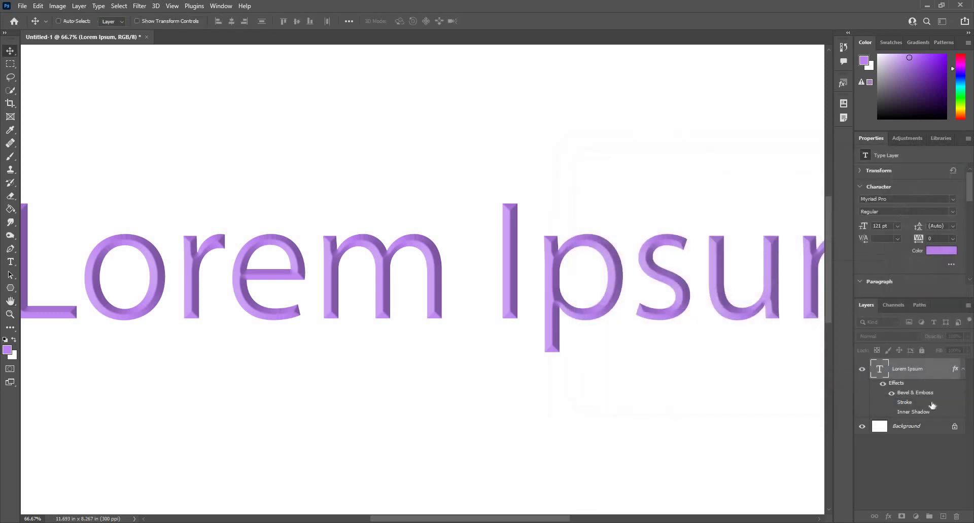